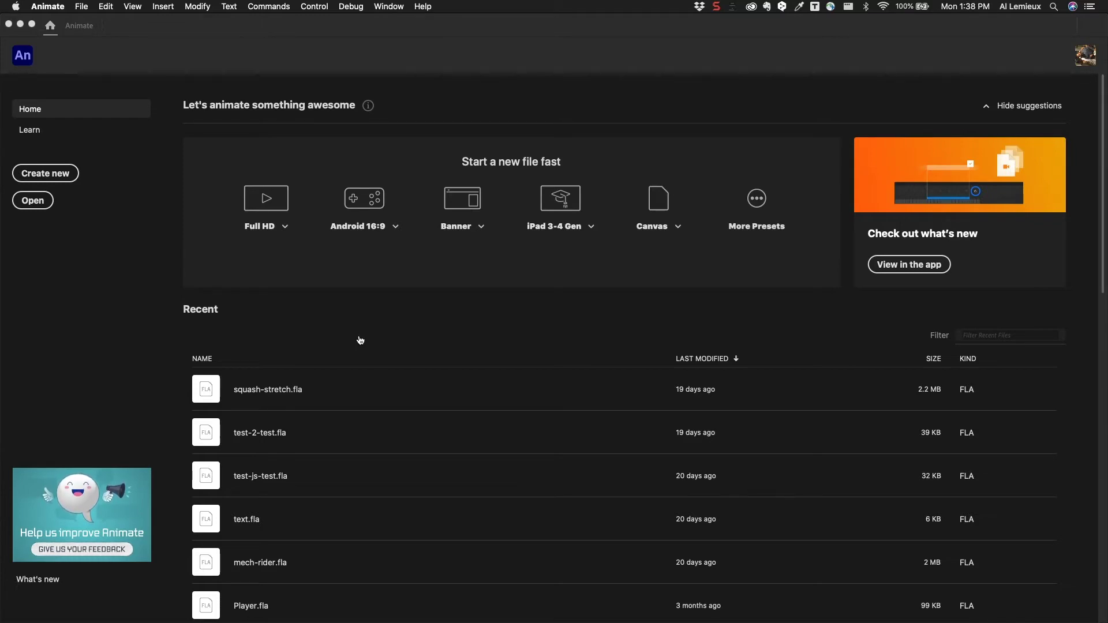
# Switch to Finder and preview the original photos IMG_6698.HEIC through IMG_6702.HEIC in the Stop Motion folder
pyautogui.press('super+Tab')
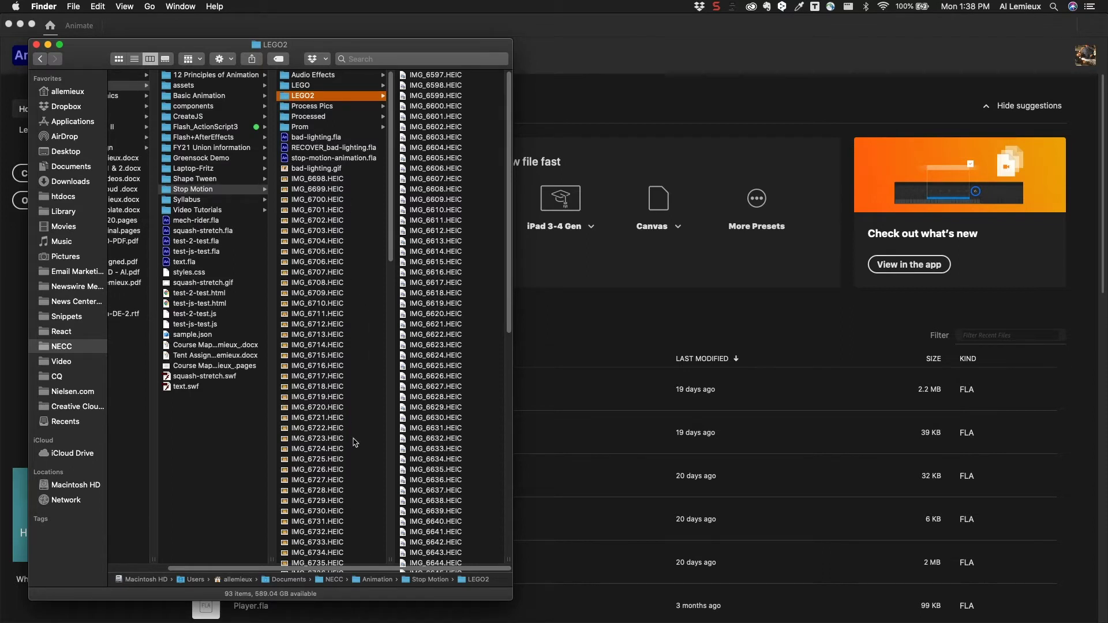
pyautogui.click(305, 179)
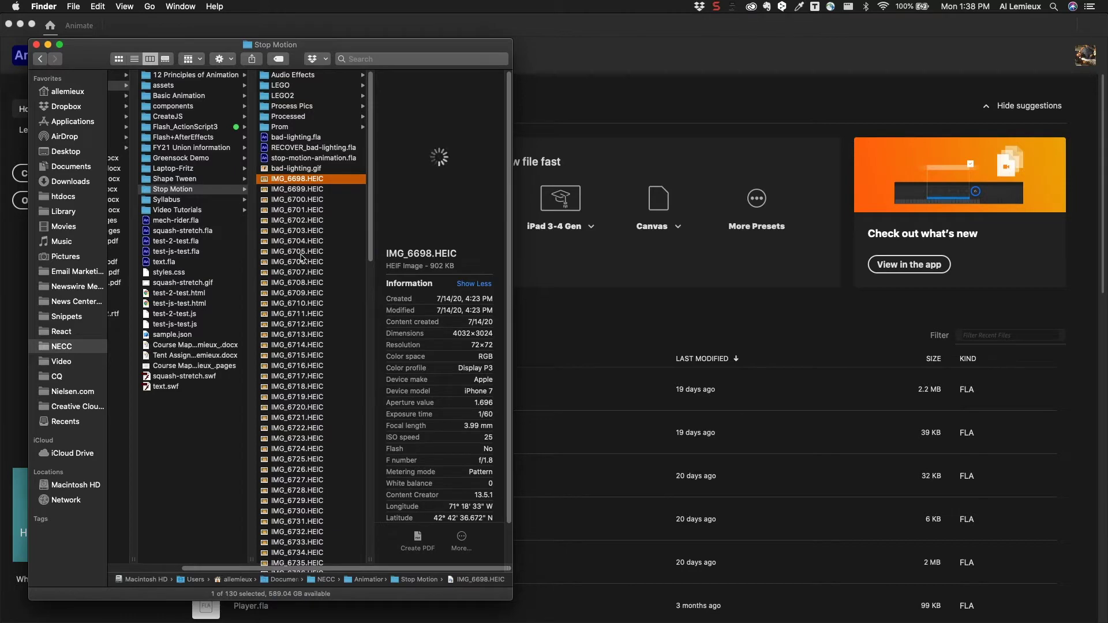
pyautogui.press('space')
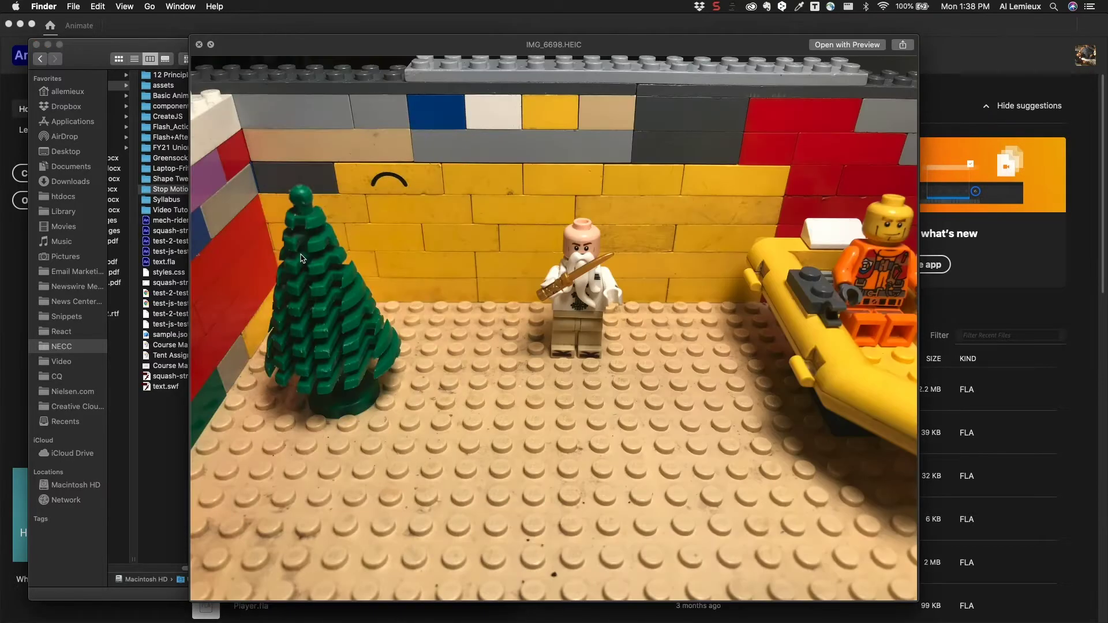
pyautogui.press('Down')
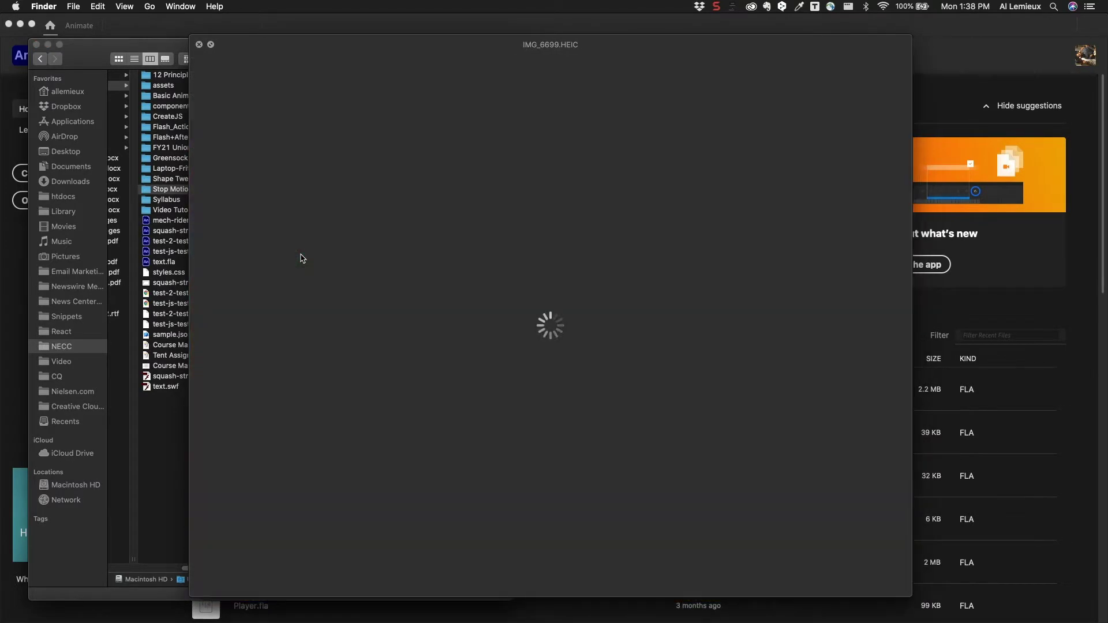
pyautogui.press('Down')
pyautogui.press('Down')
pyautogui.press('Down')
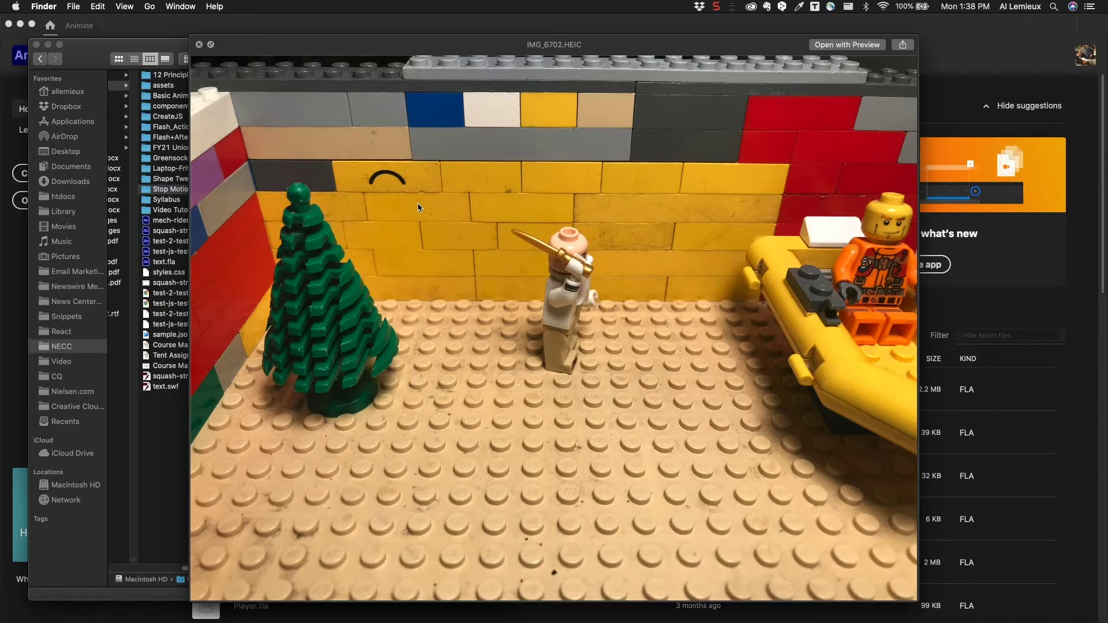
pyautogui.press('space')
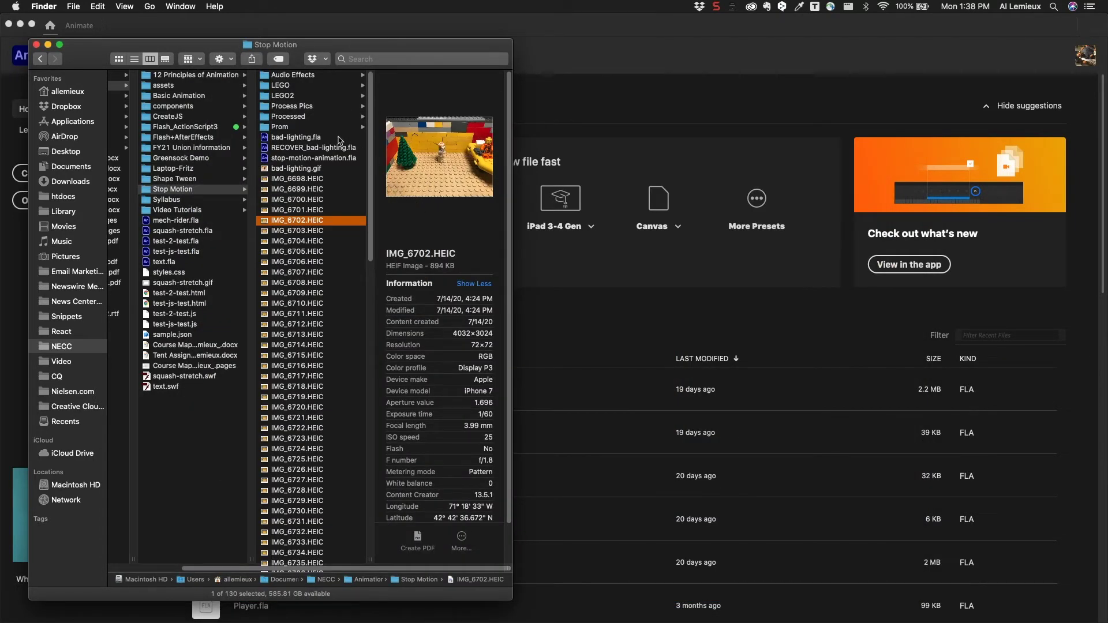
# Look through the Process Pics and Processed folders, and go to the first image in the Dog Sequence's JPEGs folder
pyautogui.click(307, 108)
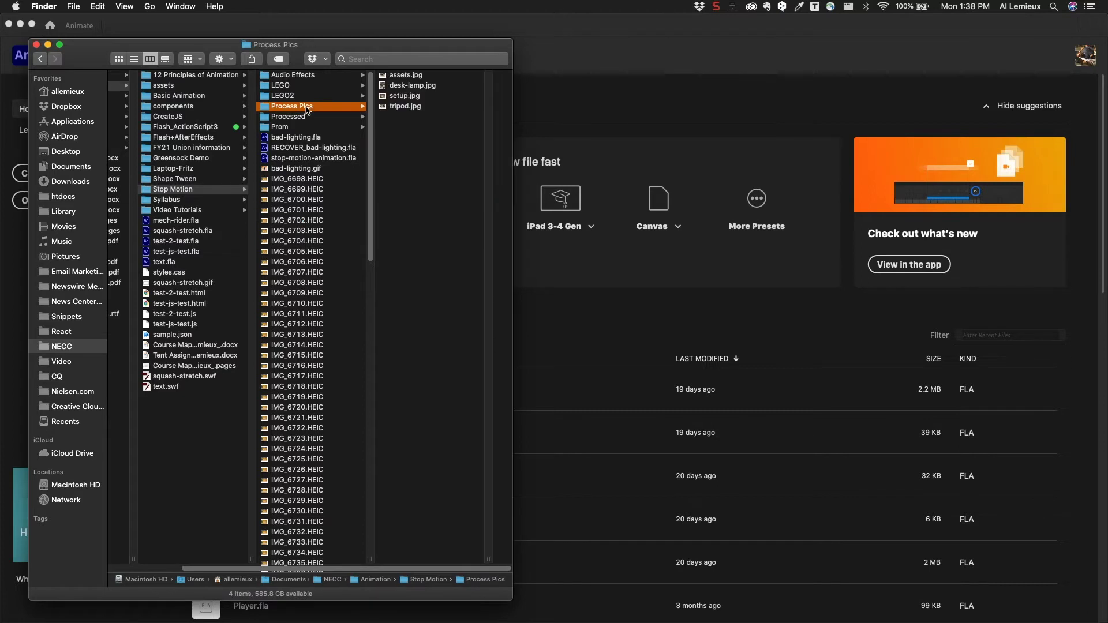
pyautogui.click(305, 117)
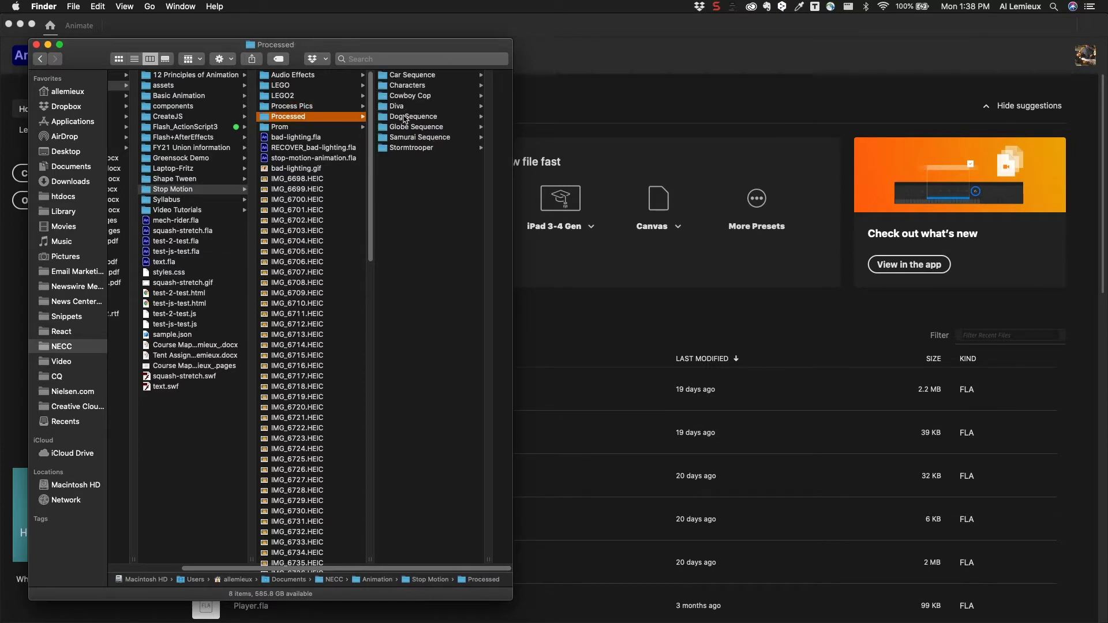
pyautogui.click(406, 119)
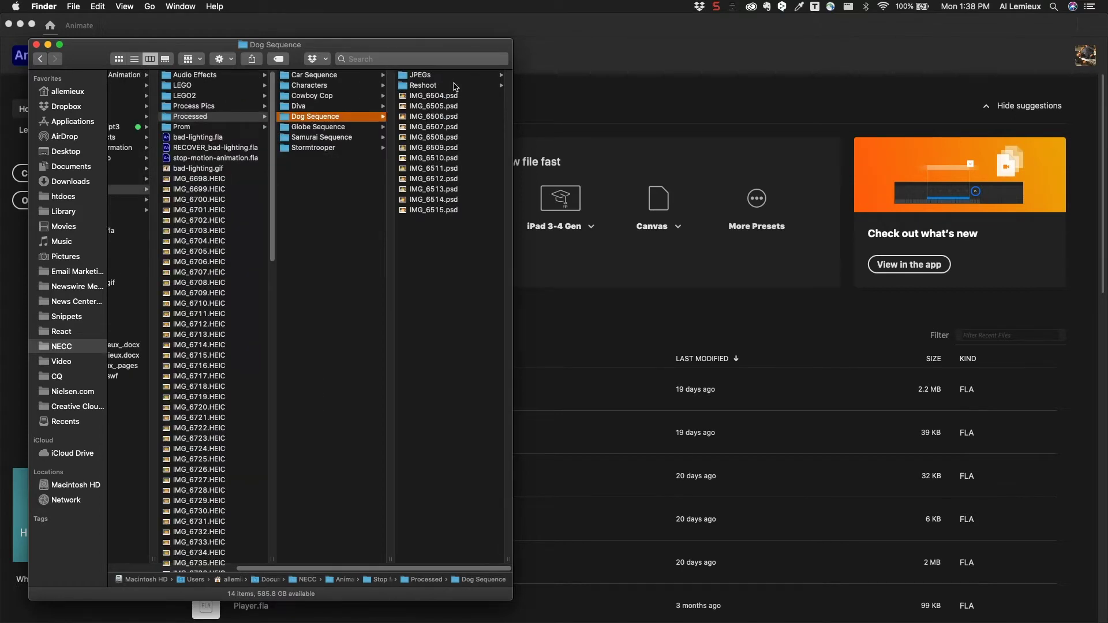
pyautogui.click(447, 81)
pyautogui.click(446, 77)
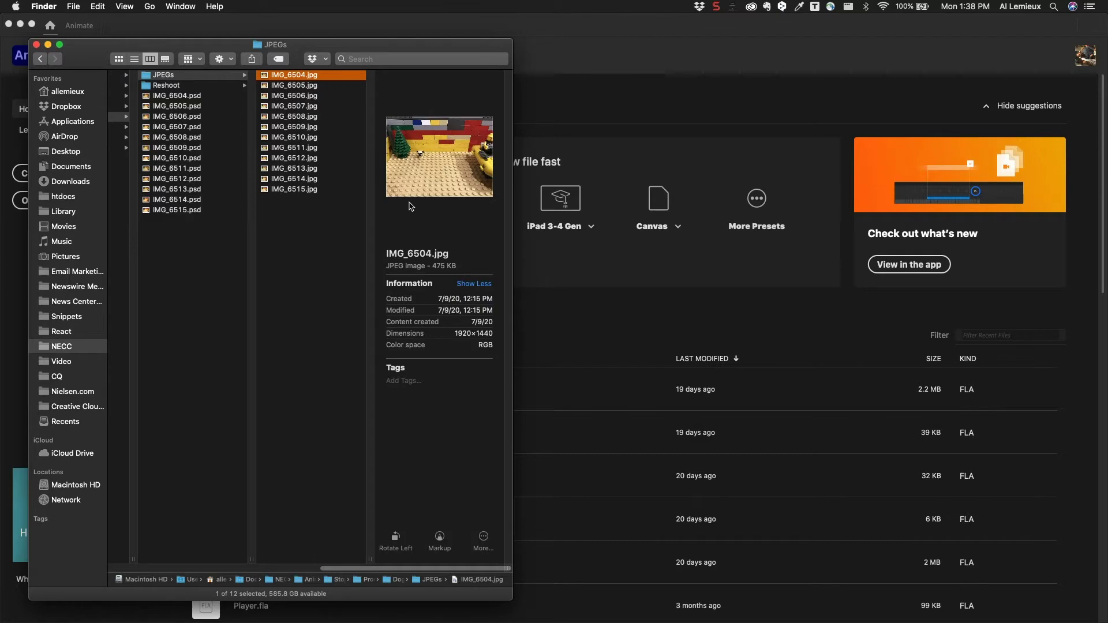
# Preview the Dog Sequence frames from IMG_6504.jpg to IMG_6511.jpg, going back and forth to check the motion
pyautogui.press('space')
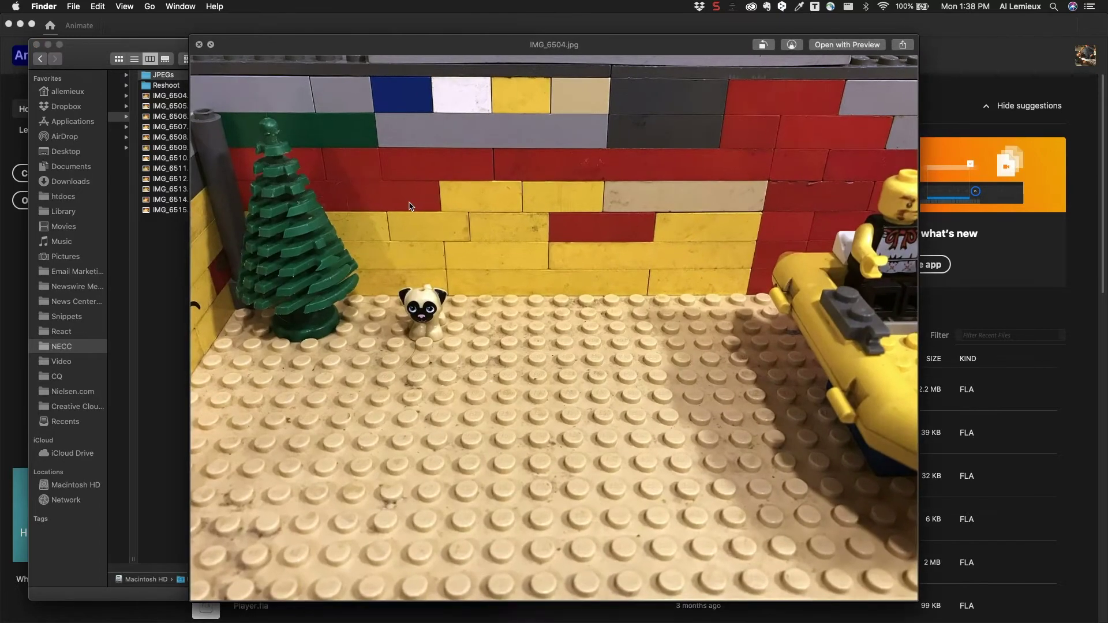
pyautogui.press('Down')
pyautogui.press('Down')
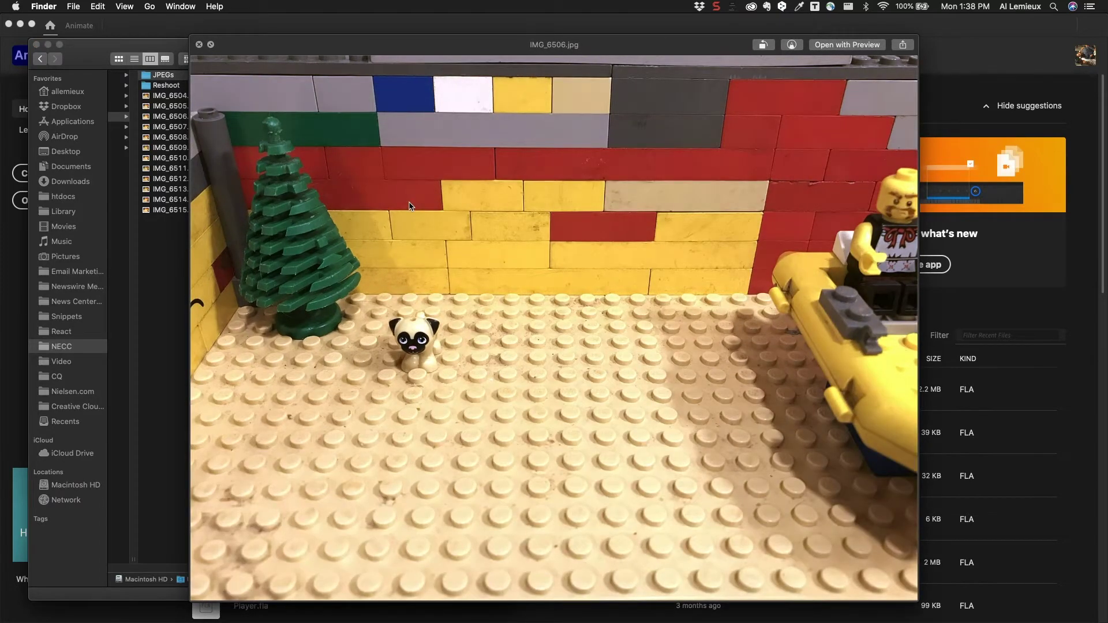
pyautogui.press('Down')
pyautogui.press('Down')
pyautogui.press('Down')
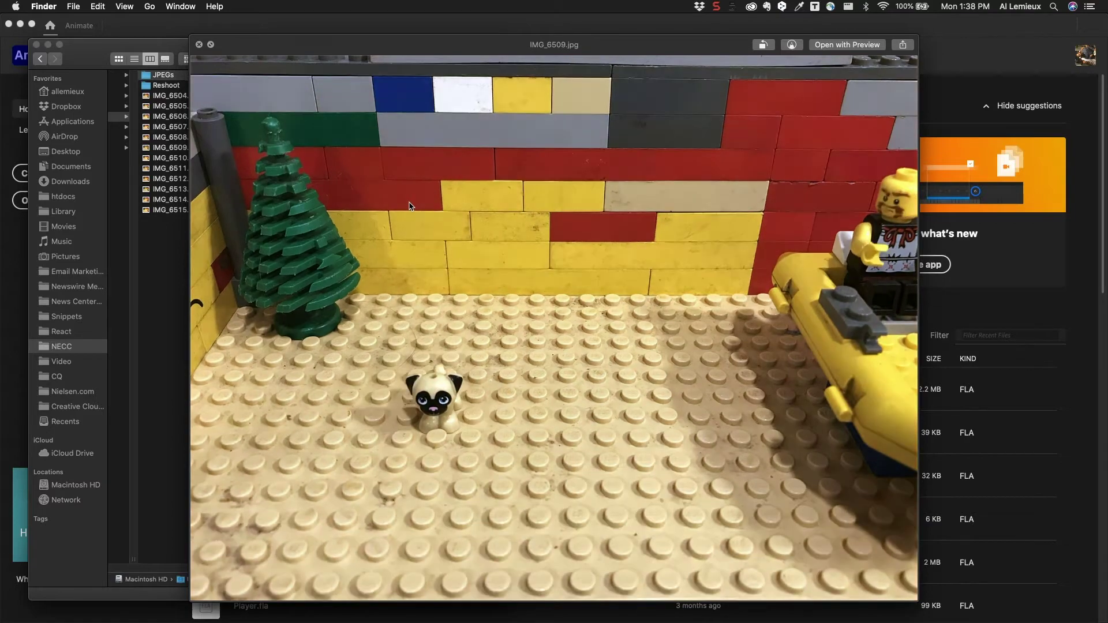
pyautogui.press('Down')
pyautogui.press('Down')
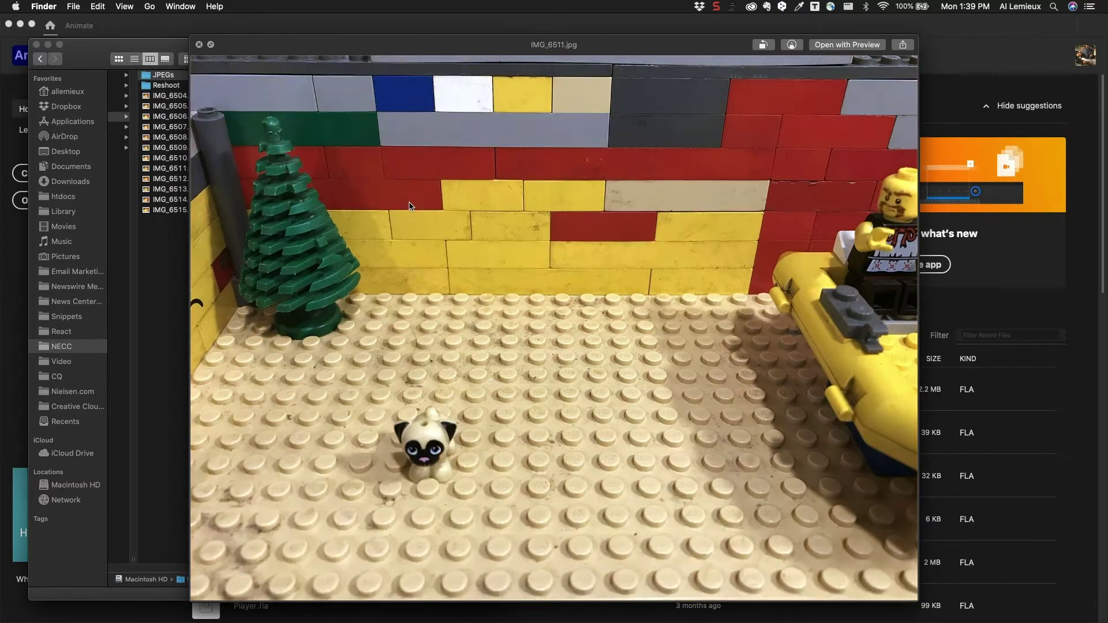
pyautogui.press('Up')
pyautogui.press('Up')
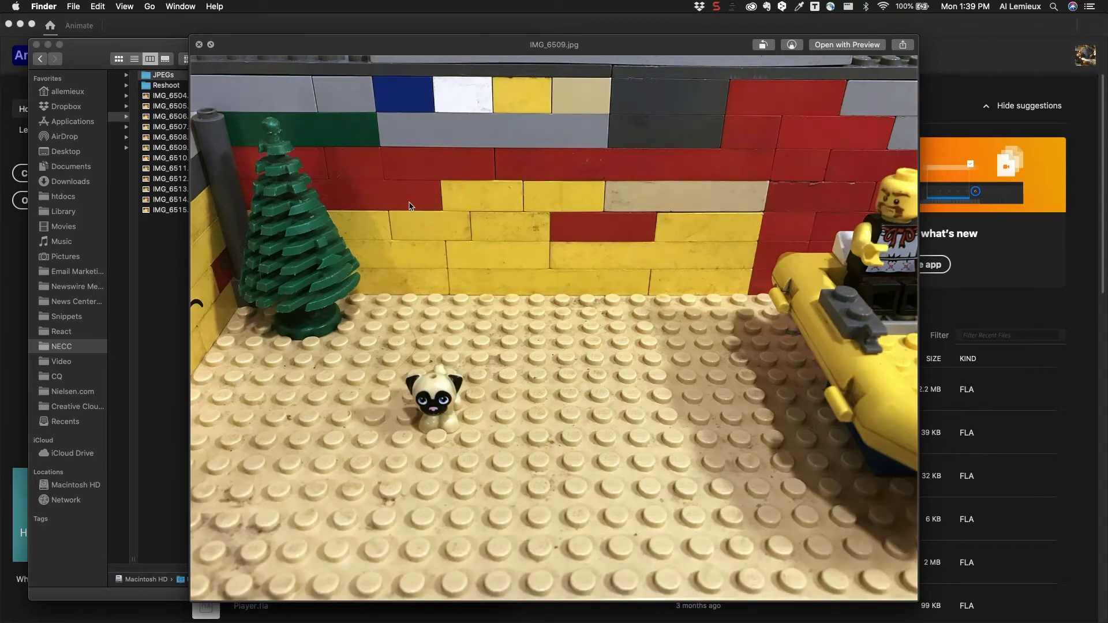
pyautogui.press('Up')
pyautogui.press('Up')
pyautogui.press('Down')
pyautogui.press('Down')
pyautogui.press('Down')
pyautogui.press('Down')
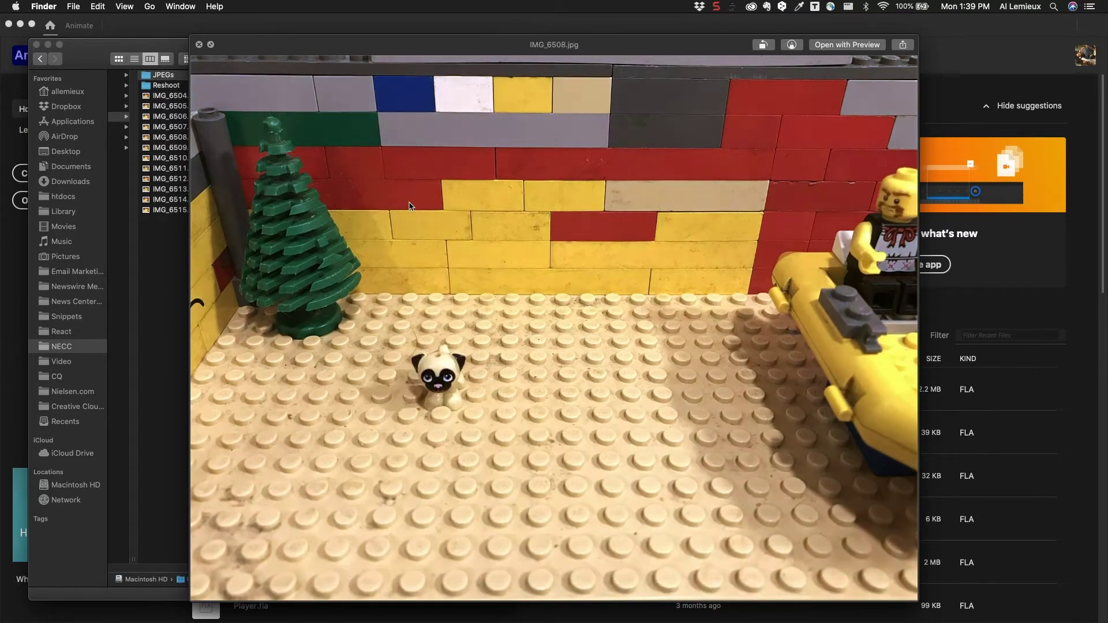
pyautogui.press('space')
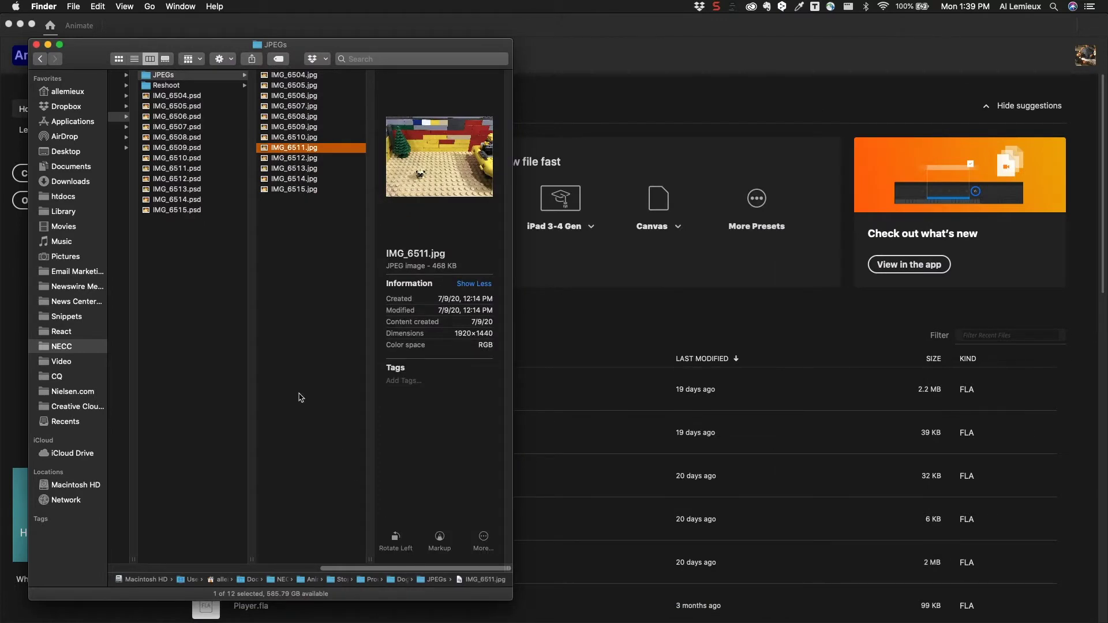
# Open the JPEGs folder inside Reshoot and preview the frames from IMG_6714.jpg to IMG_6734.jpg in sequence
pyautogui.click(168, 86)
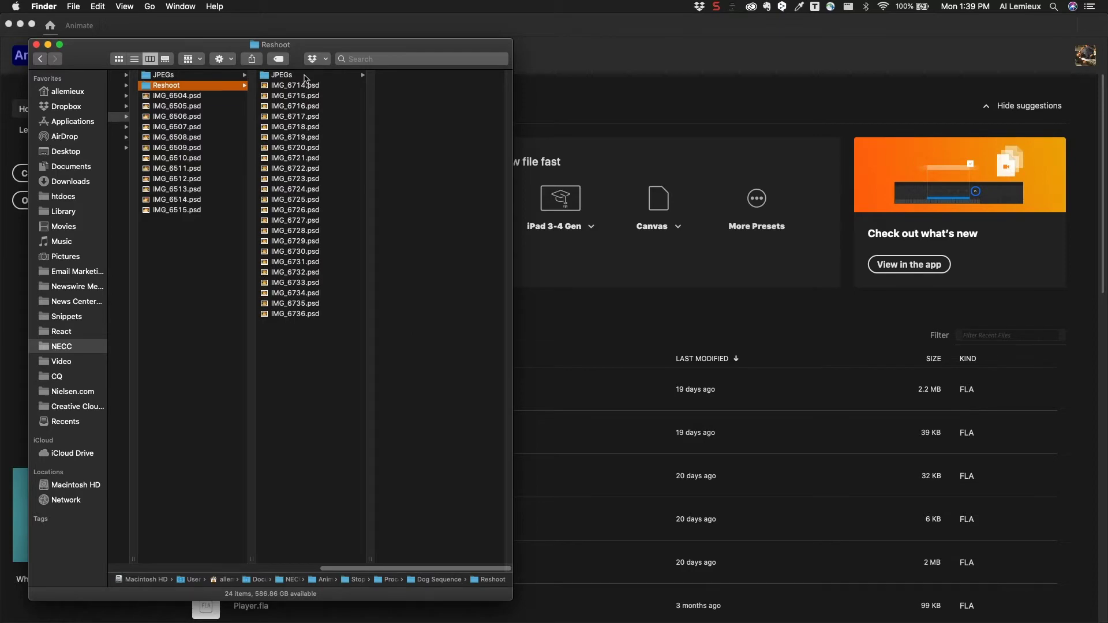
pyautogui.click(305, 79)
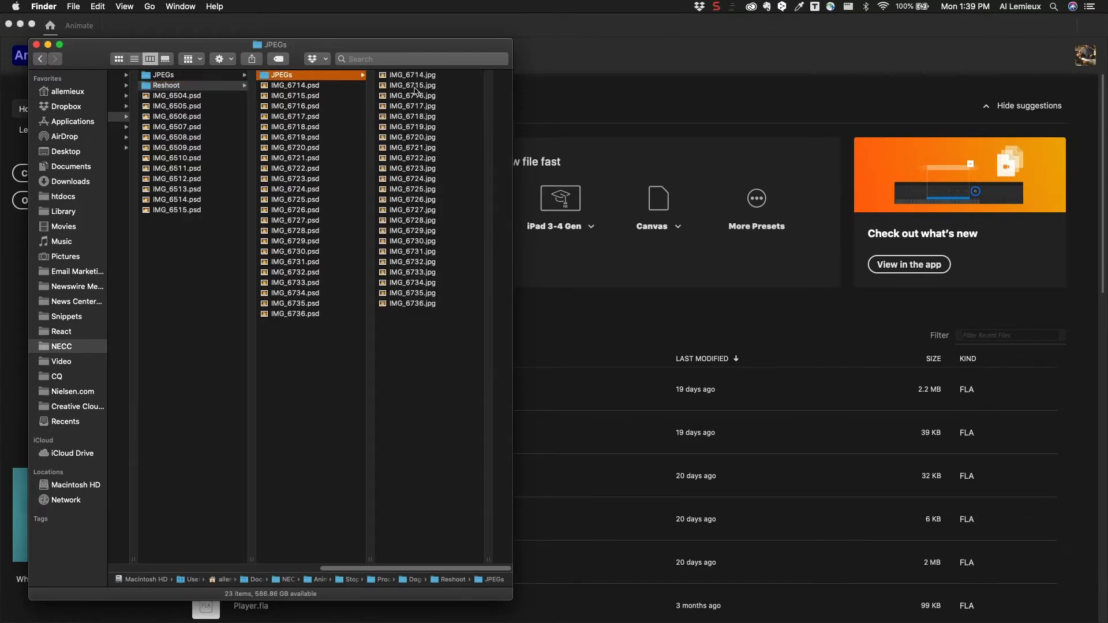
pyautogui.click(411, 76)
pyautogui.press('space')
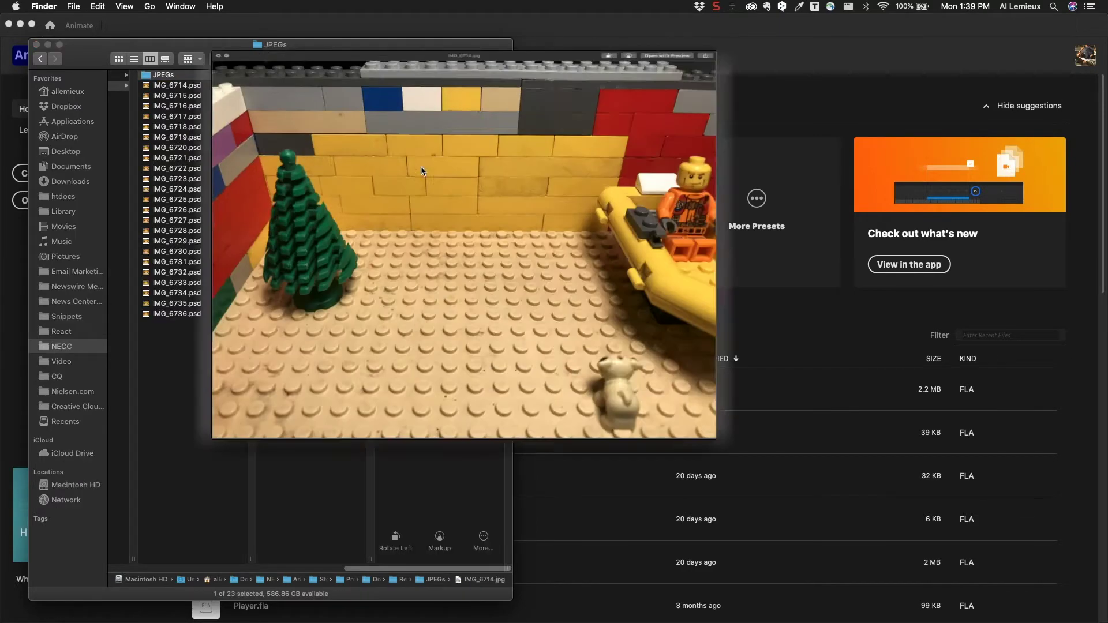
pyautogui.press('Down')
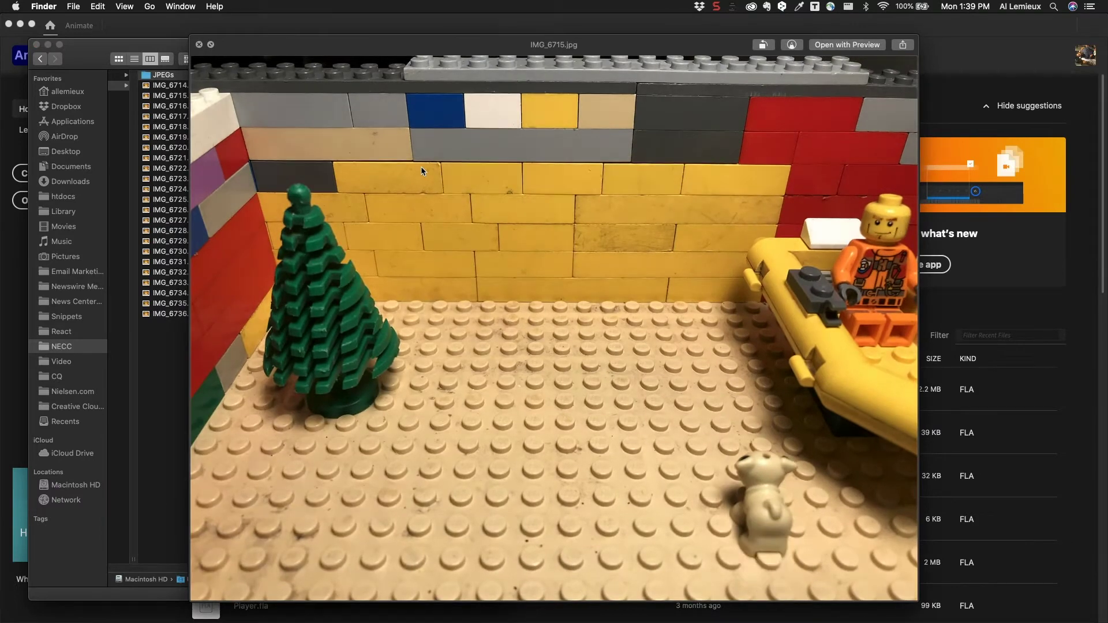
pyautogui.press('Down')
pyautogui.press('Down')
pyautogui.press('Down')
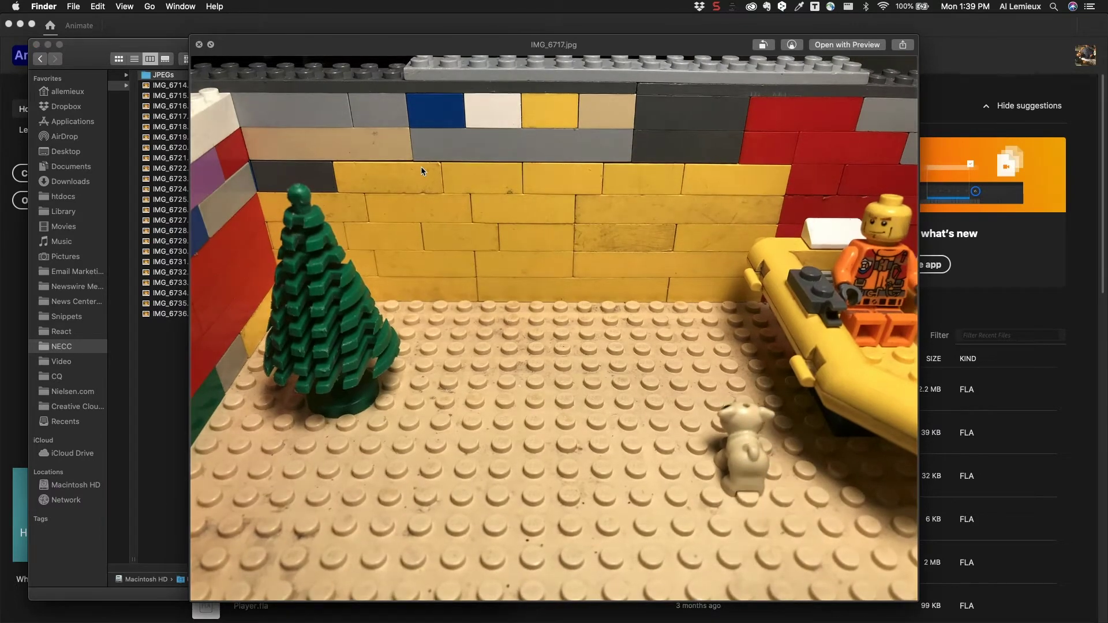
pyautogui.press('Down')
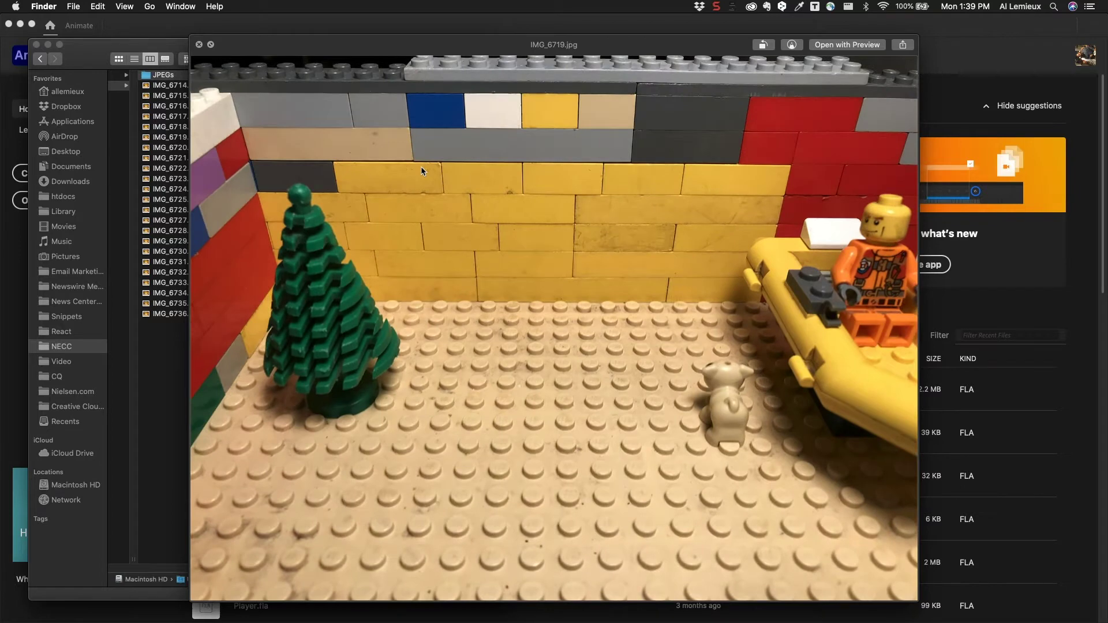
pyautogui.press('Down')
pyautogui.press('Down')
pyautogui.press('Down')
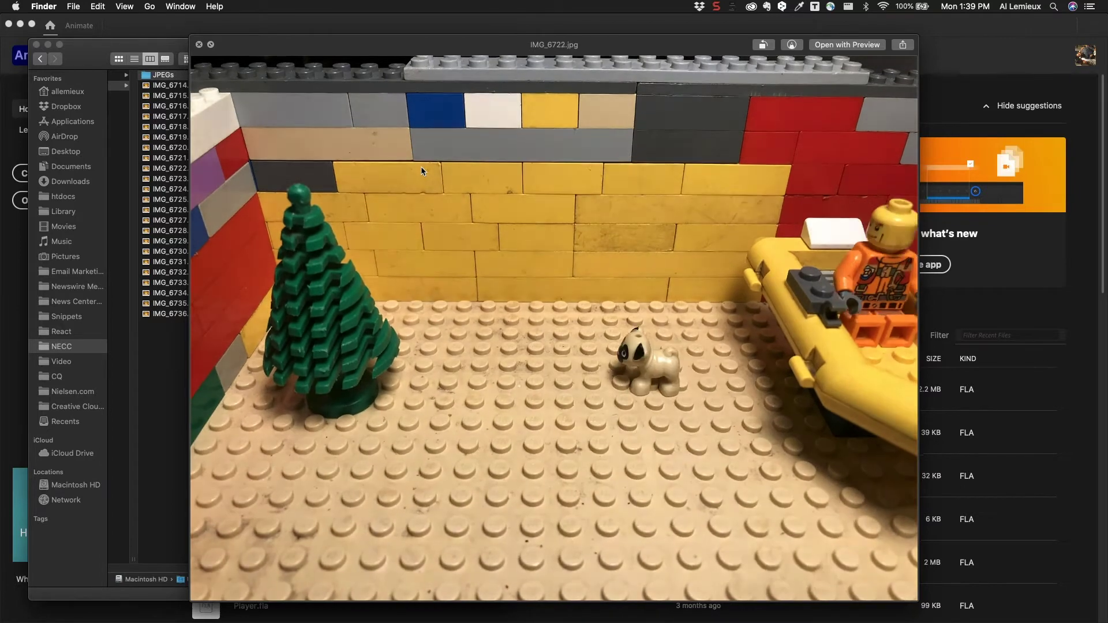
pyautogui.press('Down')
pyautogui.press('Down')
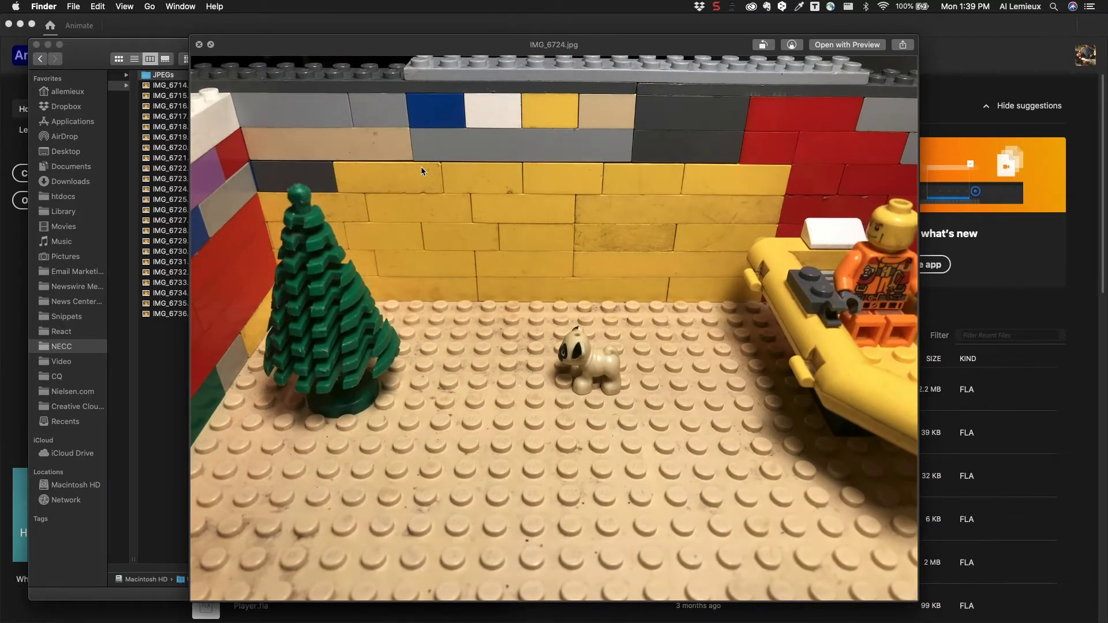
pyautogui.press('Down')
pyautogui.press('Down')
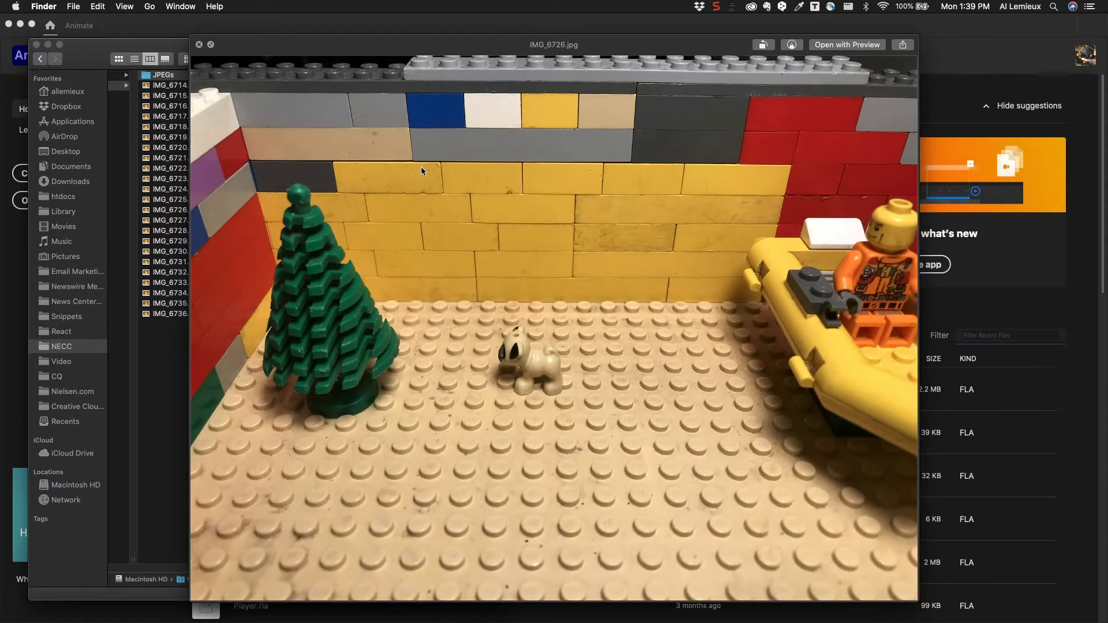
pyautogui.press('Down')
pyautogui.press('Down')
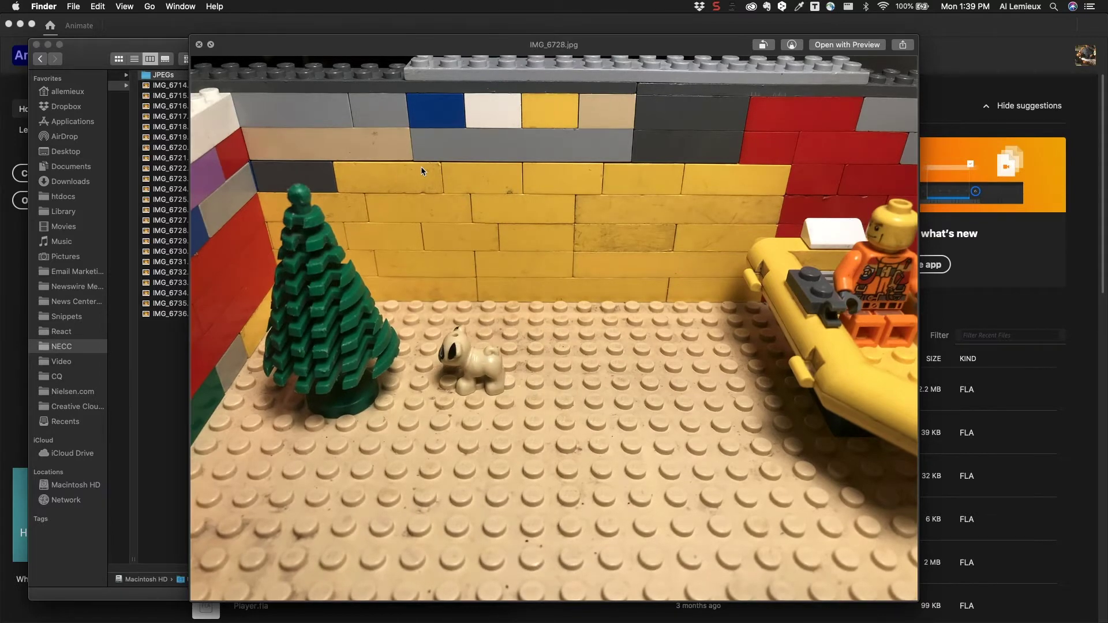
pyautogui.press('Down')
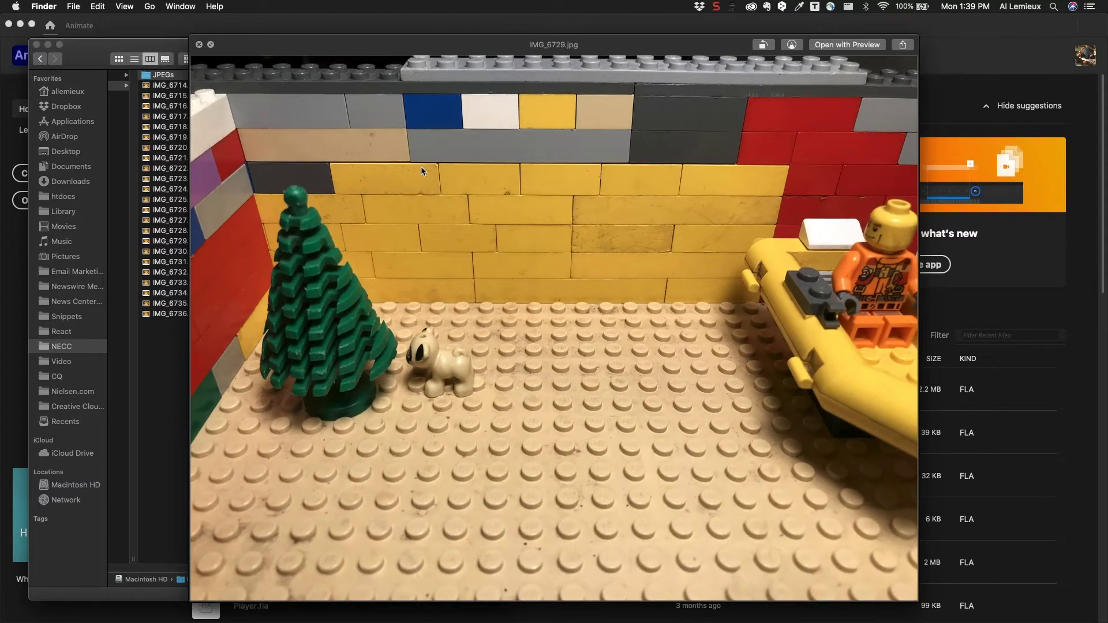
pyautogui.press('Down')
pyautogui.press('Down')
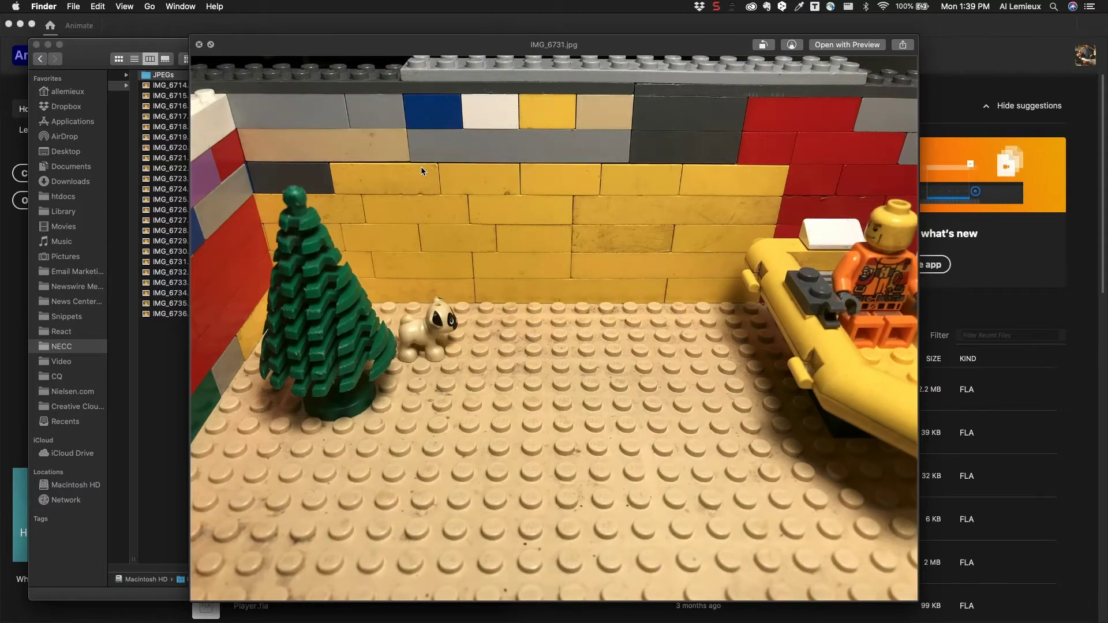
pyautogui.press('Down')
pyautogui.press('Down')
pyautogui.press('Down')
pyautogui.press('space')
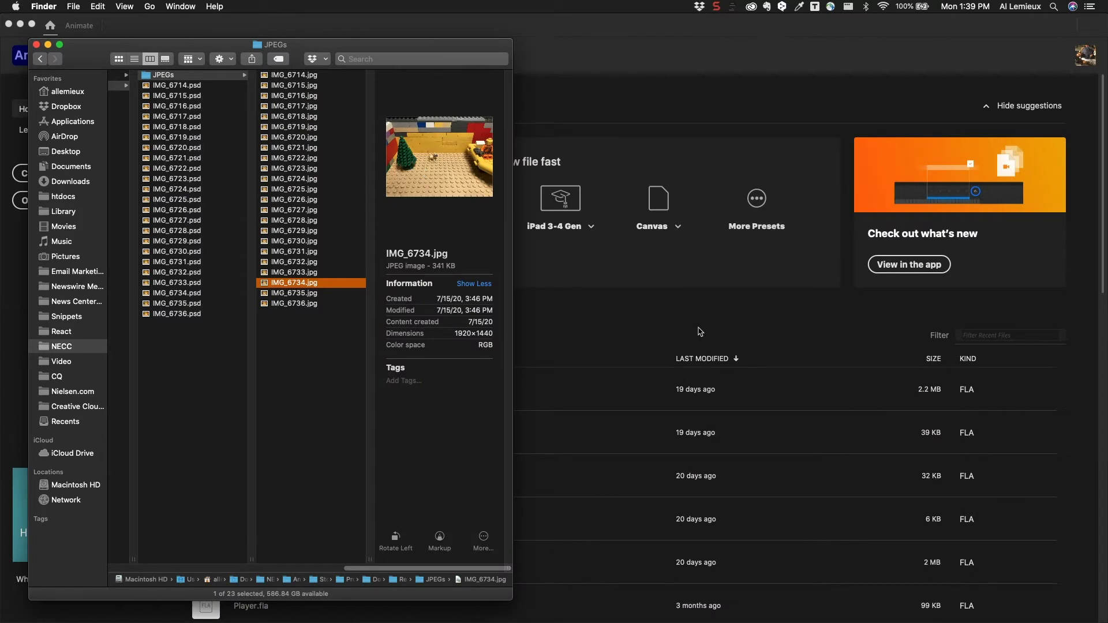
# Switch to Animate and create a new web document 1920 pixels wide and 1440 pixels high, with the whole stage in view
pyautogui.click(522, 332)
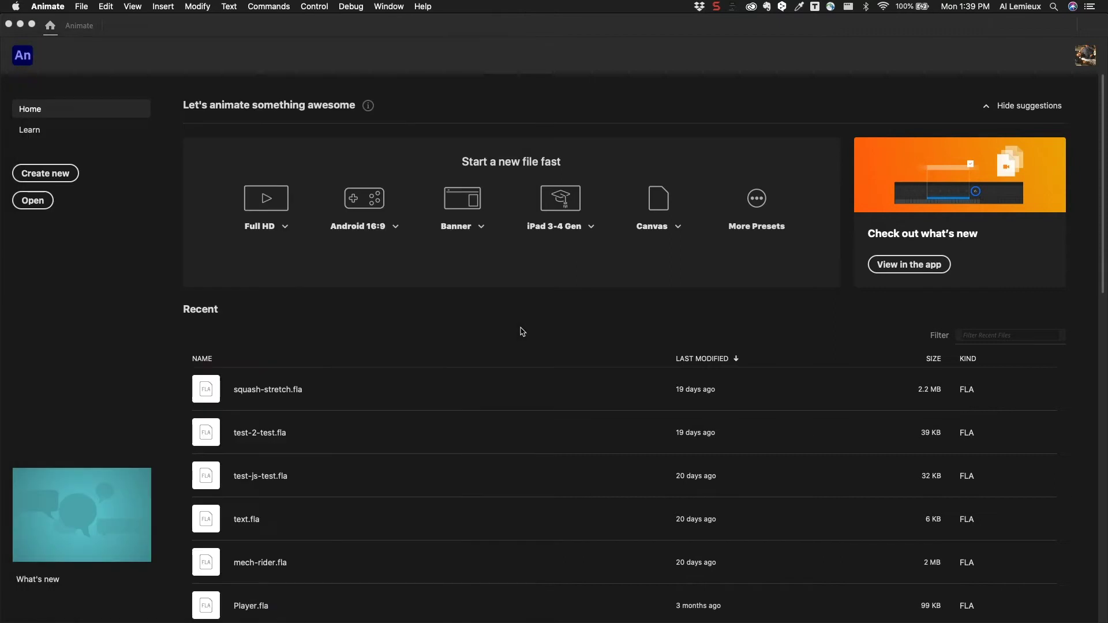
pyautogui.click(57, 176)
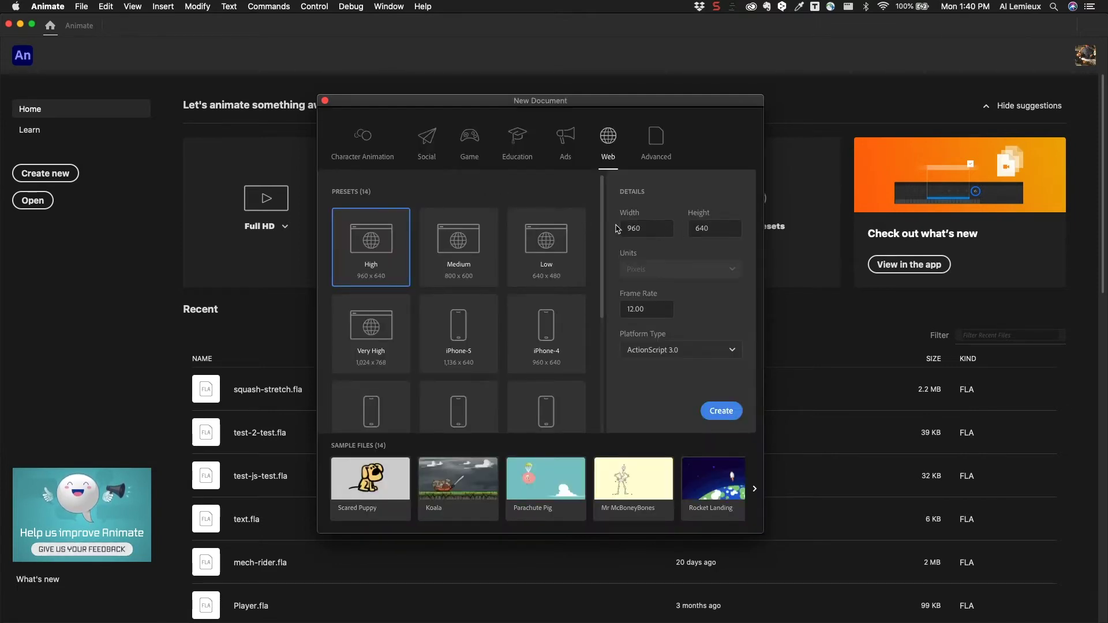
pyautogui.click(634, 228)
pyautogui.write('1920')
pyautogui.press('Tab')
pyautogui.write('1440')
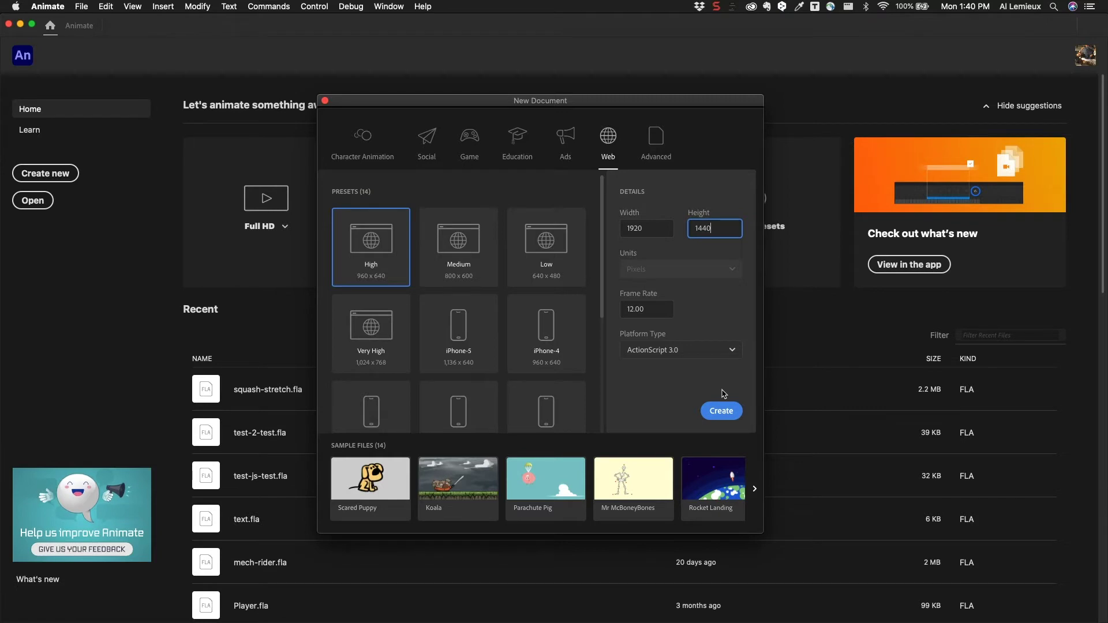
pyautogui.click(722, 411)
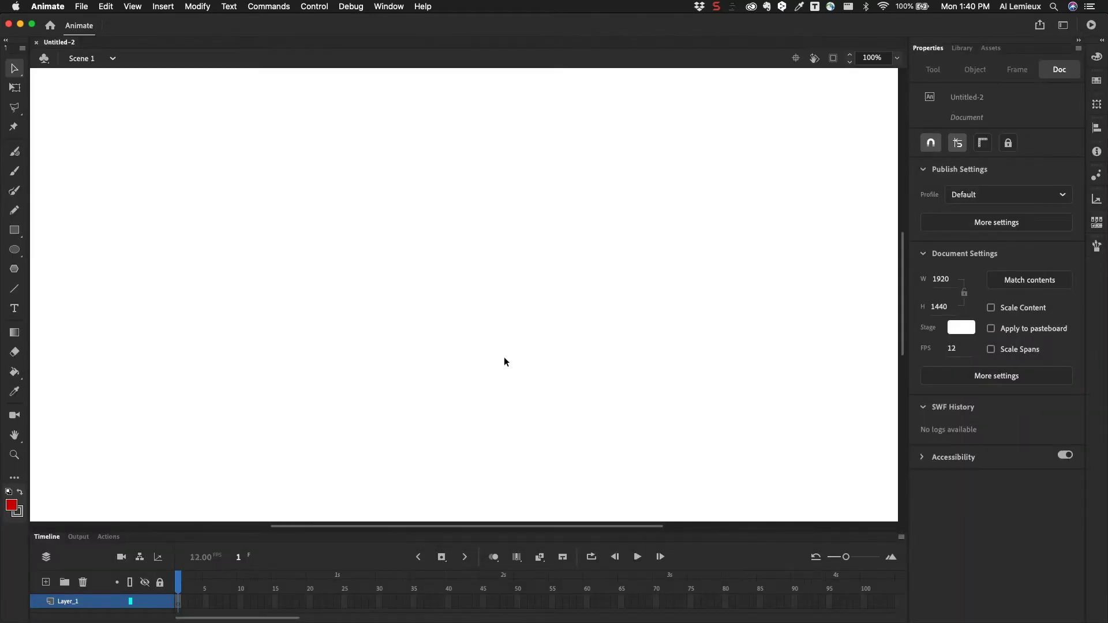
pyautogui.press('super+minus')
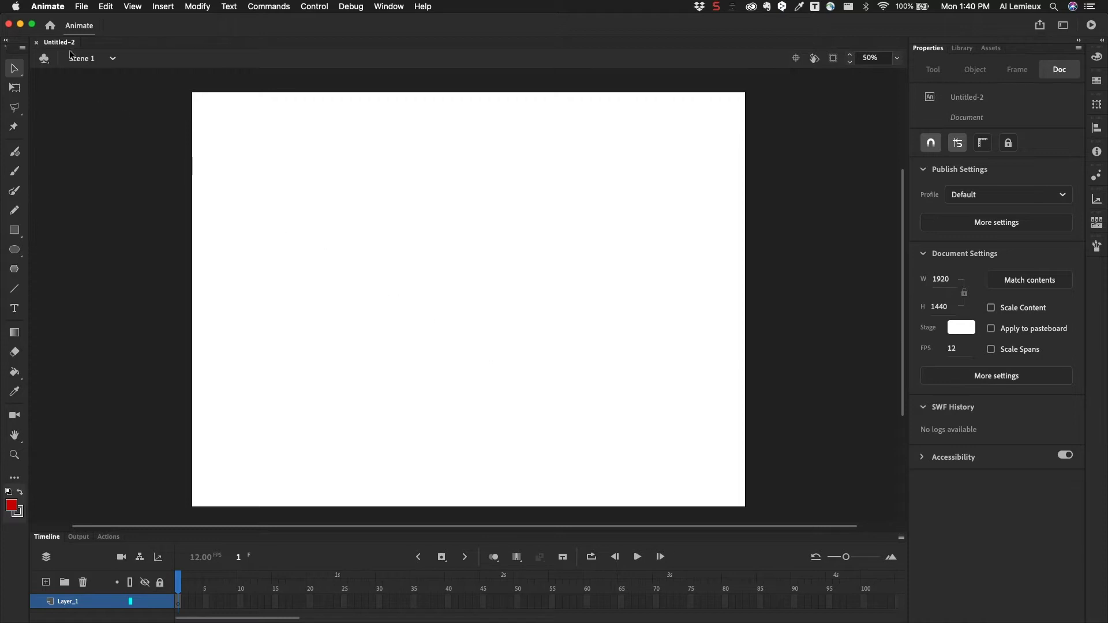
# Start an import to the stage and browse to the Stop Motion folder under Documents, NECC, Animation
pyautogui.click(81, 7)
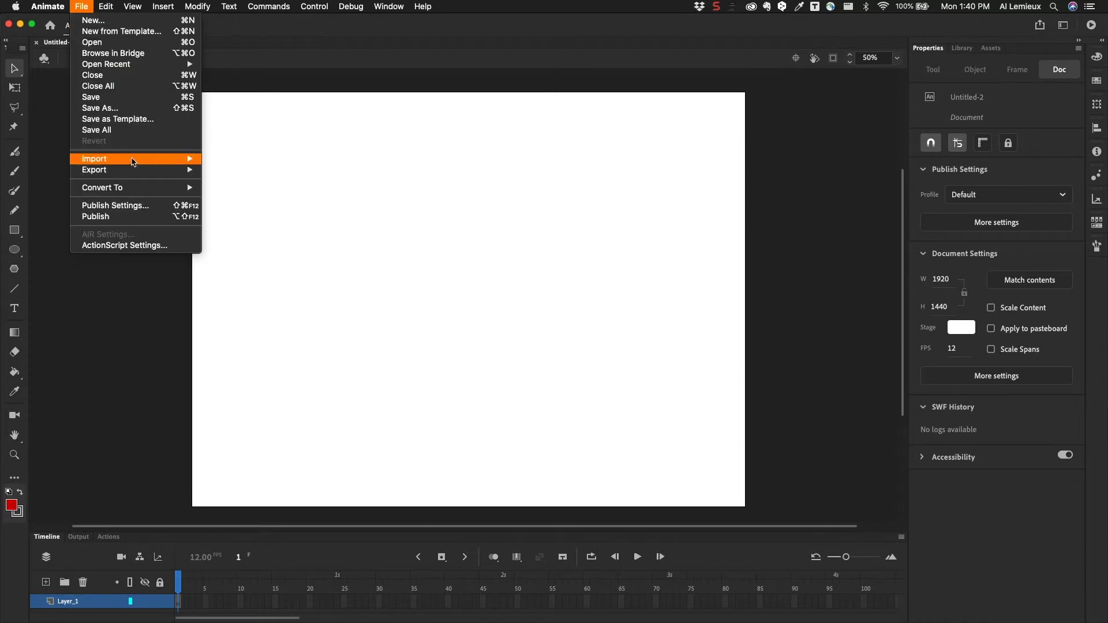
pyautogui.moveTo(132, 158)
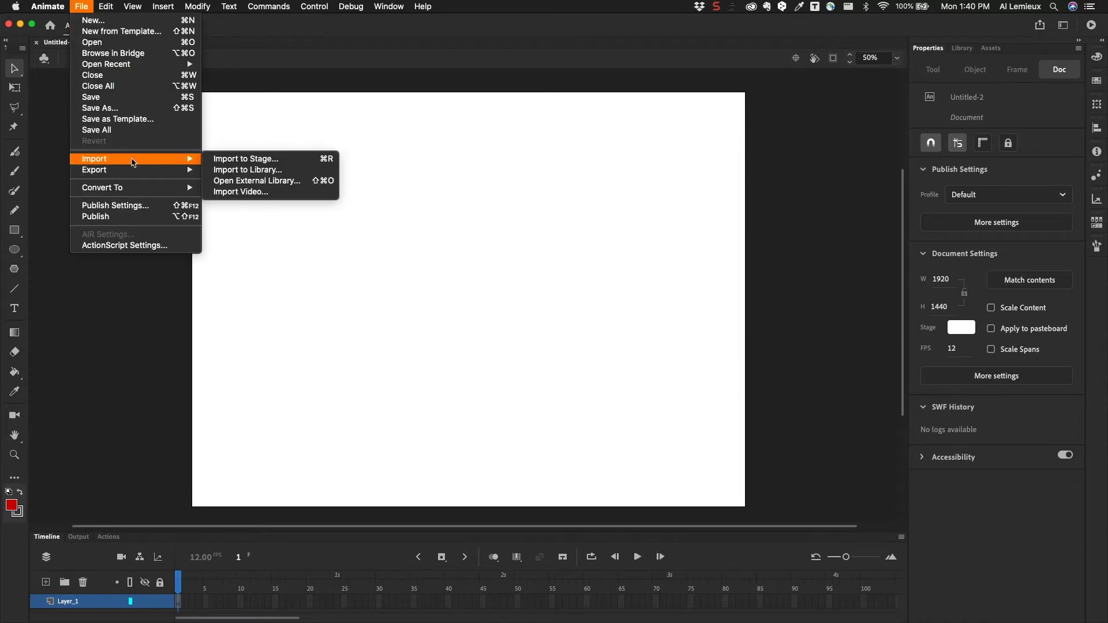
pyautogui.click(221, 165)
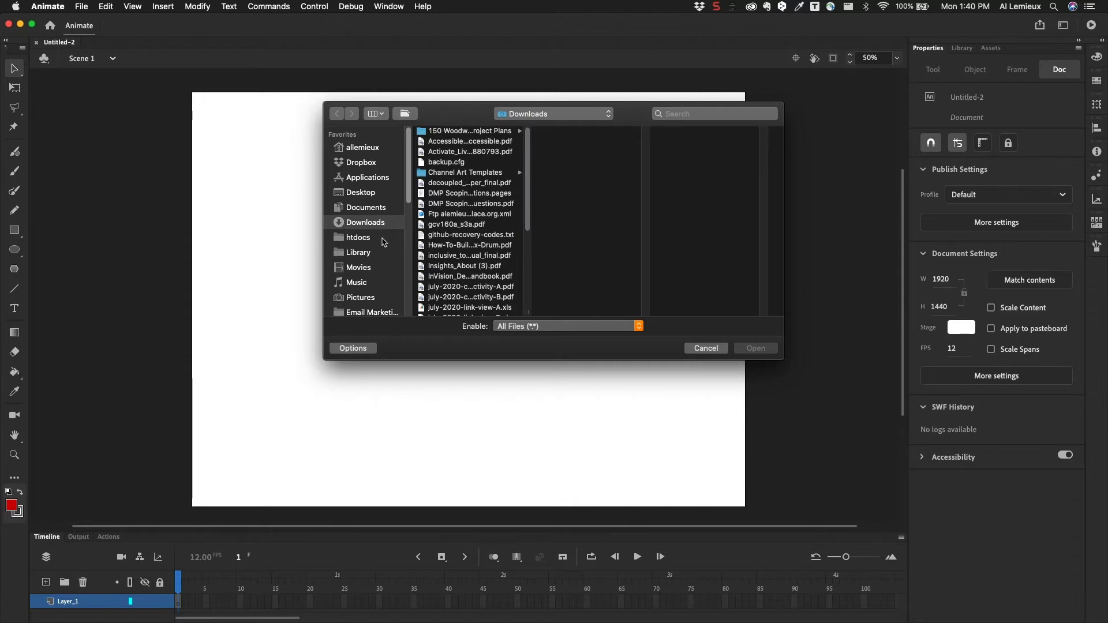
pyautogui.click(374, 212)
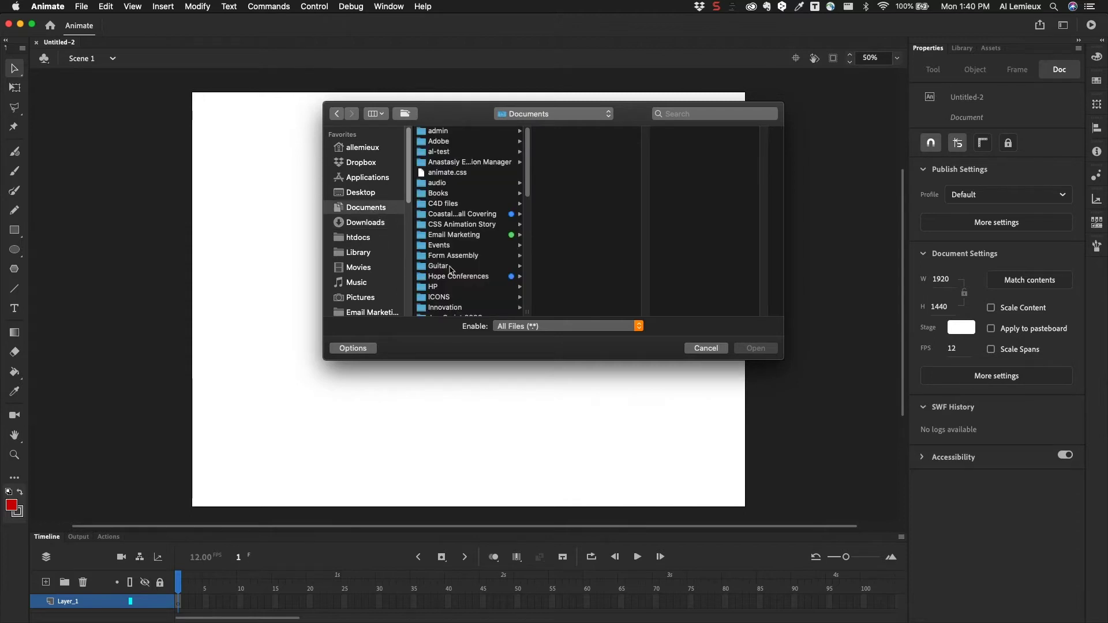
pyautogui.scroll(-3, 452, 271)
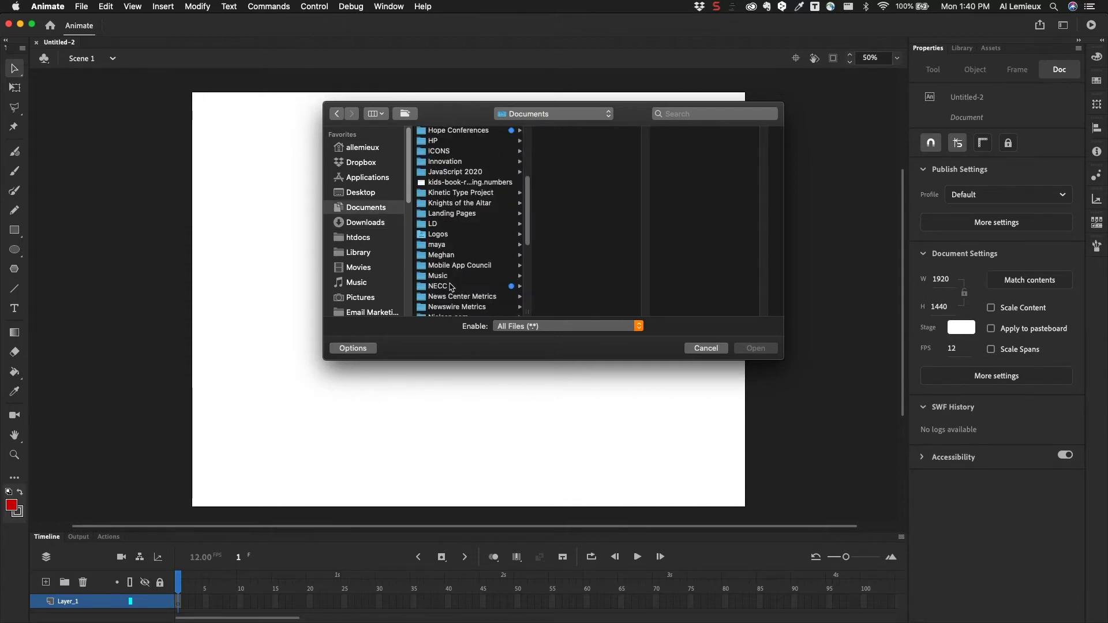
pyautogui.click(452, 286)
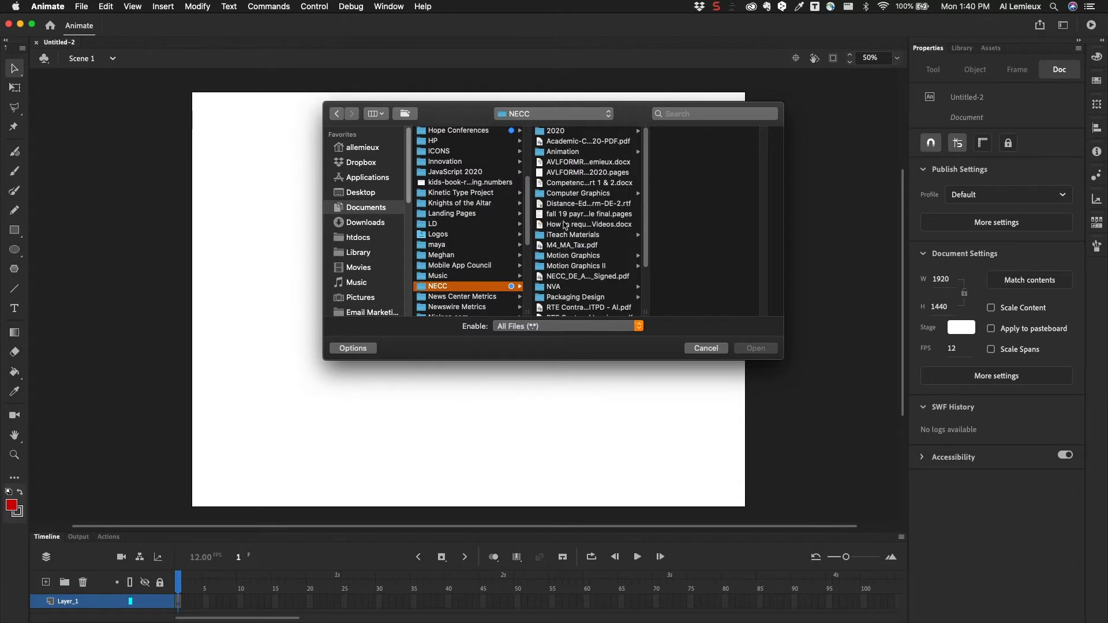
pyautogui.click(553, 154)
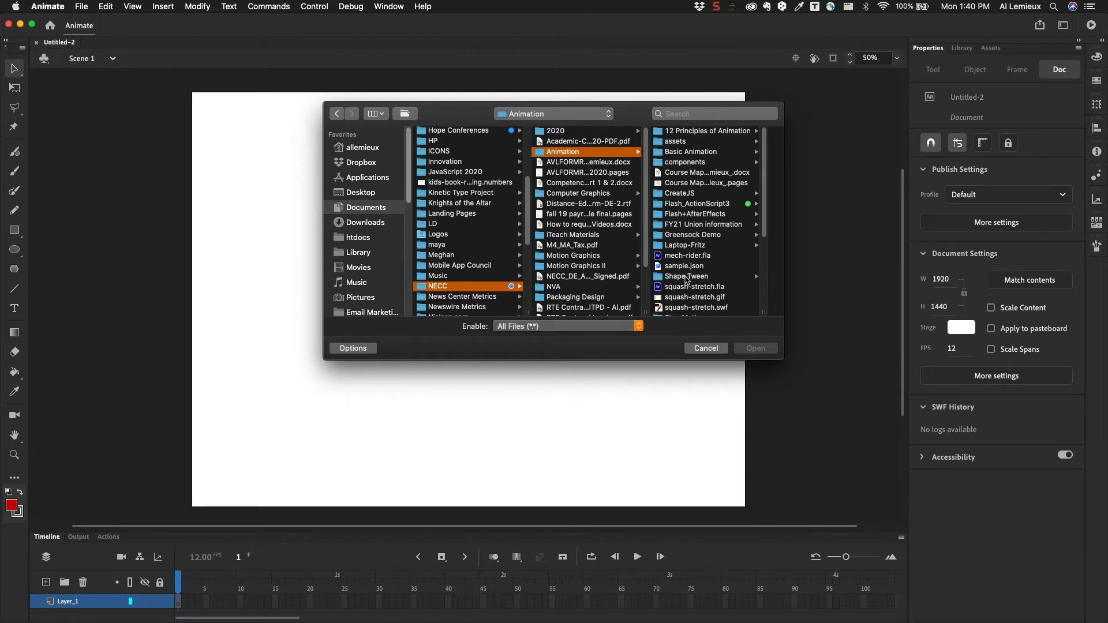
pyautogui.scroll(-2, 687, 272)
pyautogui.click(687, 273)
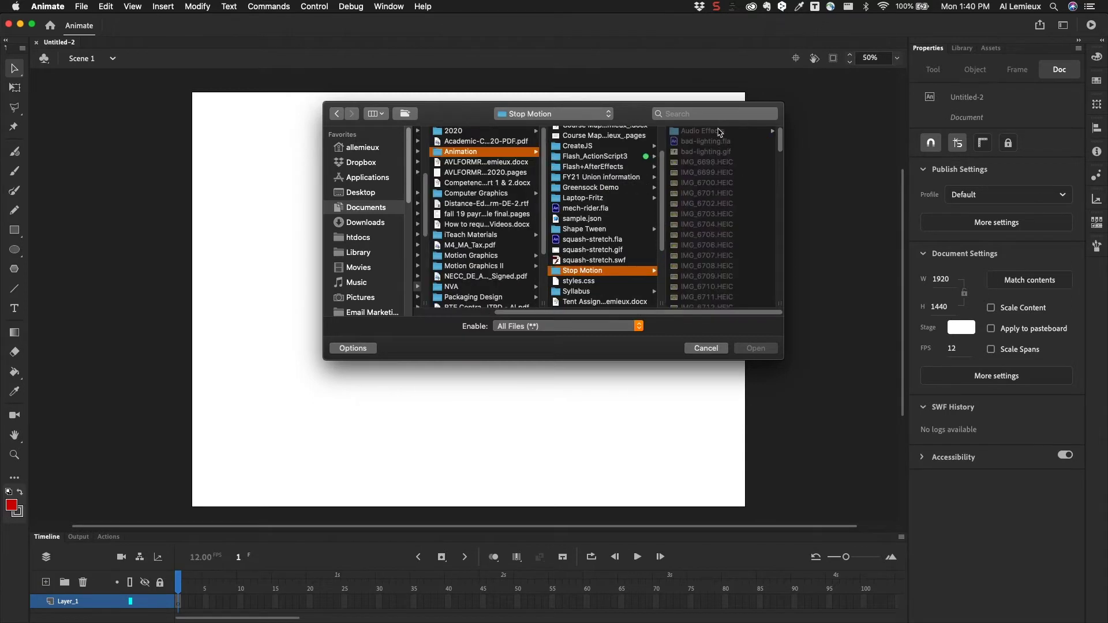
# Inside Stop Motion, go to the Processed folder's Cowboy Cop sequence and open the JPEGs folder within Reshoot
pyautogui.scroll(-10, 707, 184)
pyautogui.scroll(-15, 707, 183)
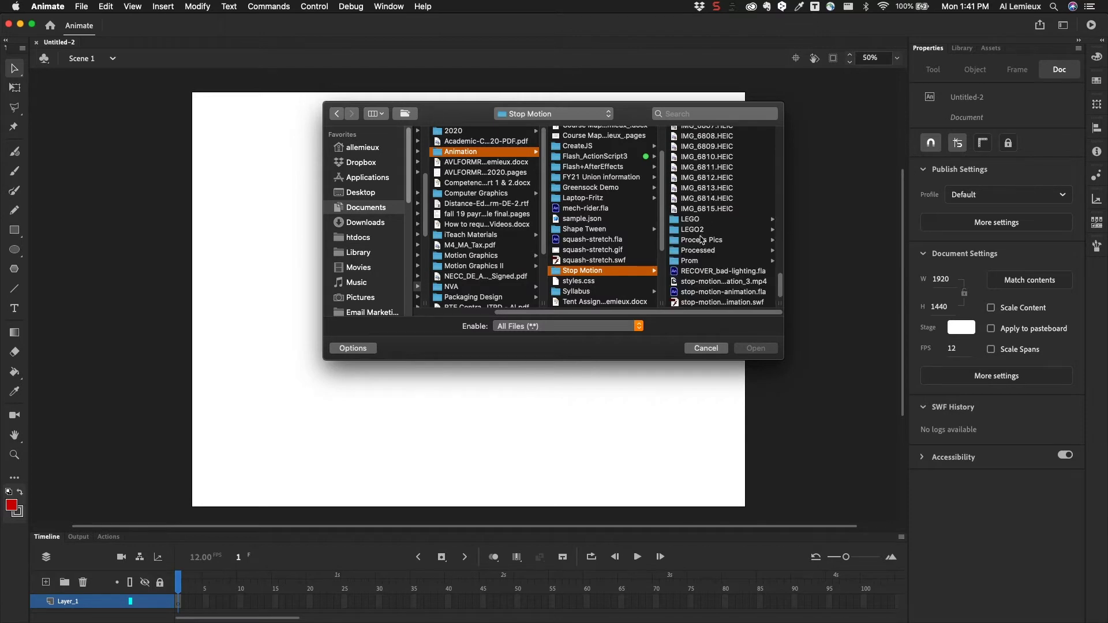
pyautogui.click(699, 221)
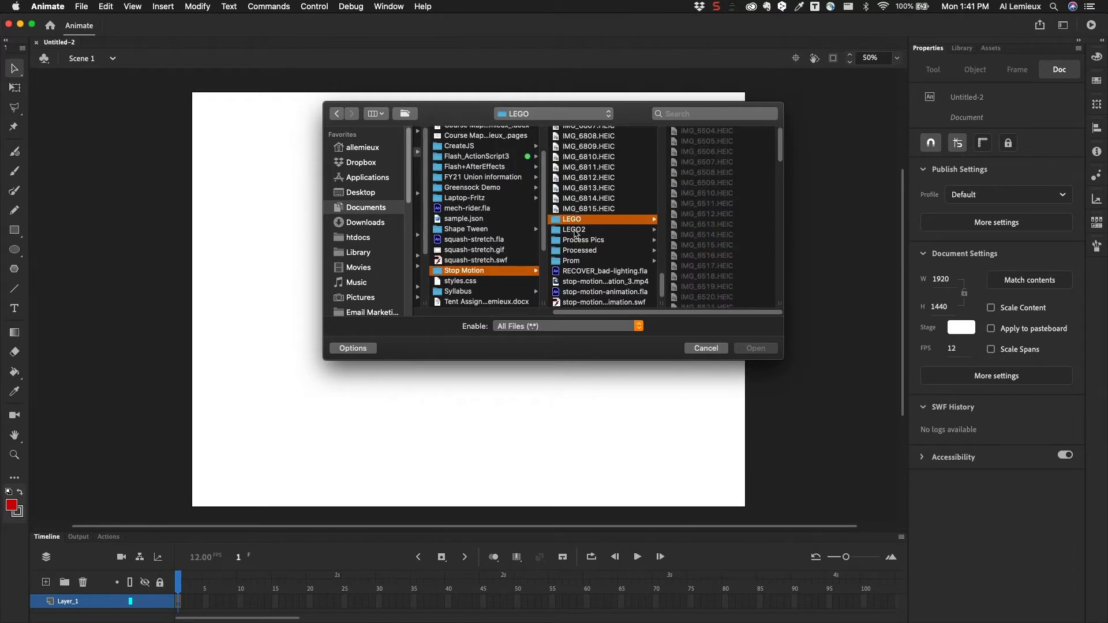
pyautogui.click(577, 231)
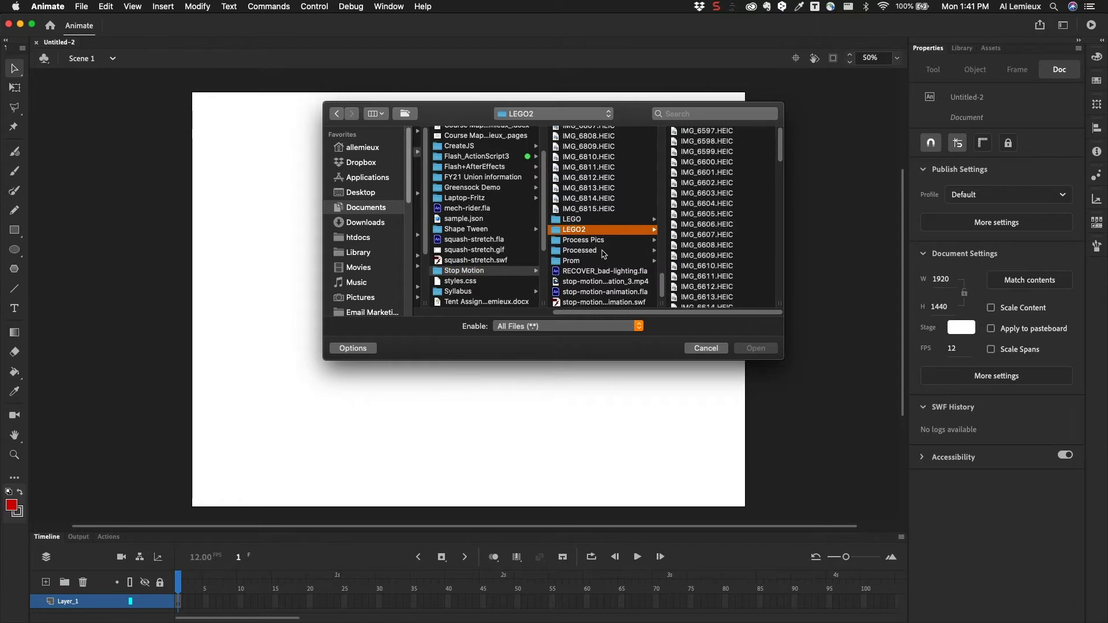
pyautogui.click(601, 241)
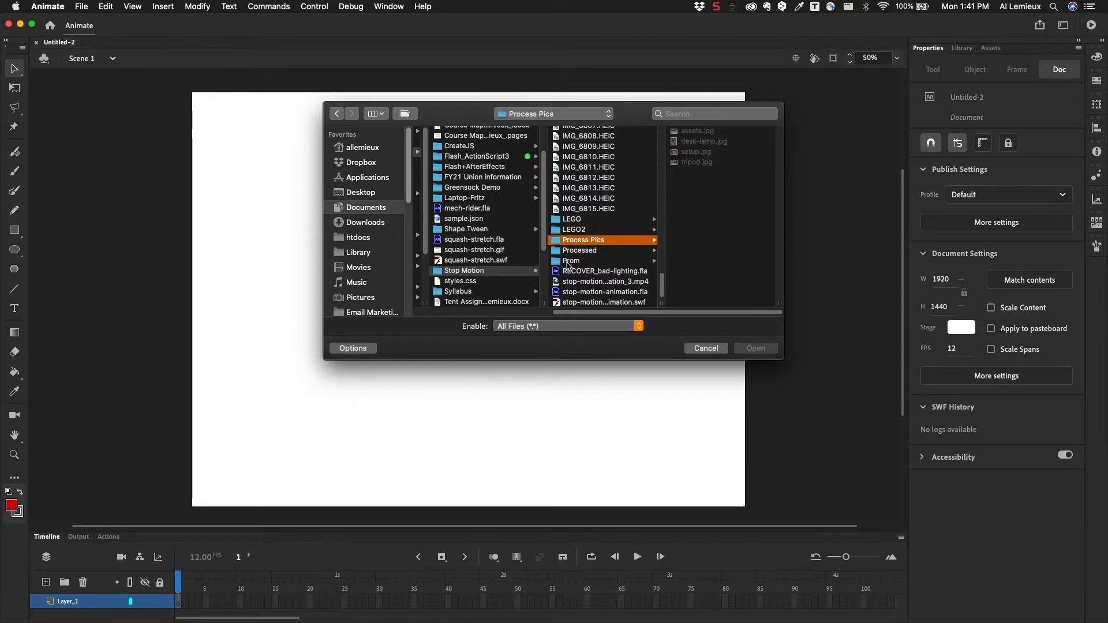
pyautogui.click(575, 251)
pyautogui.click(701, 153)
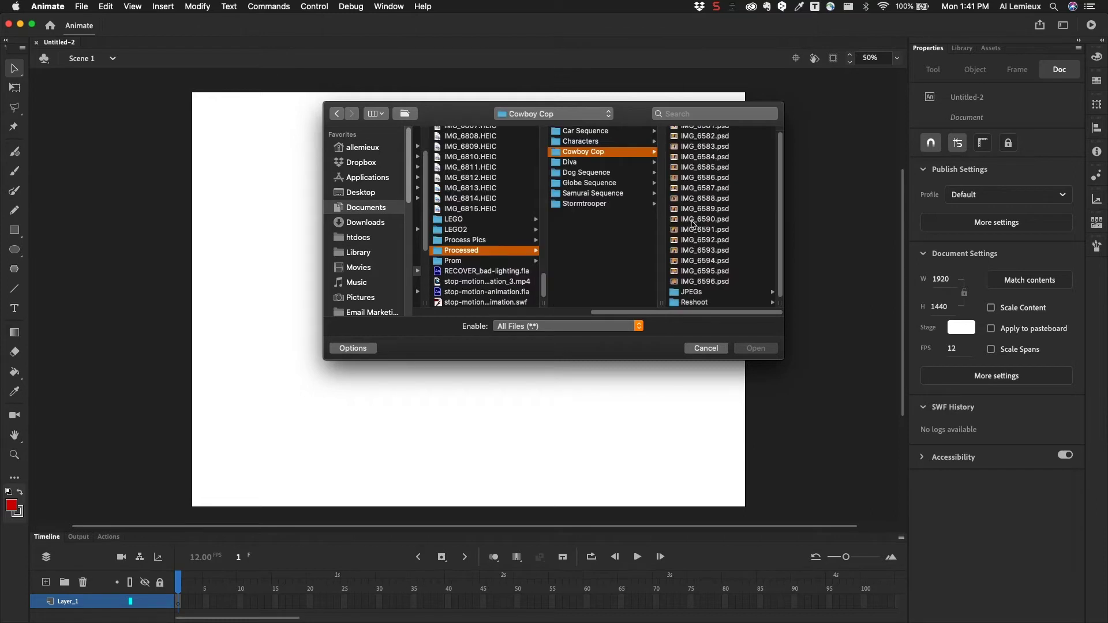
pyautogui.click(696, 303)
pyautogui.scroll(-2, 702, 231)
pyautogui.click(681, 303)
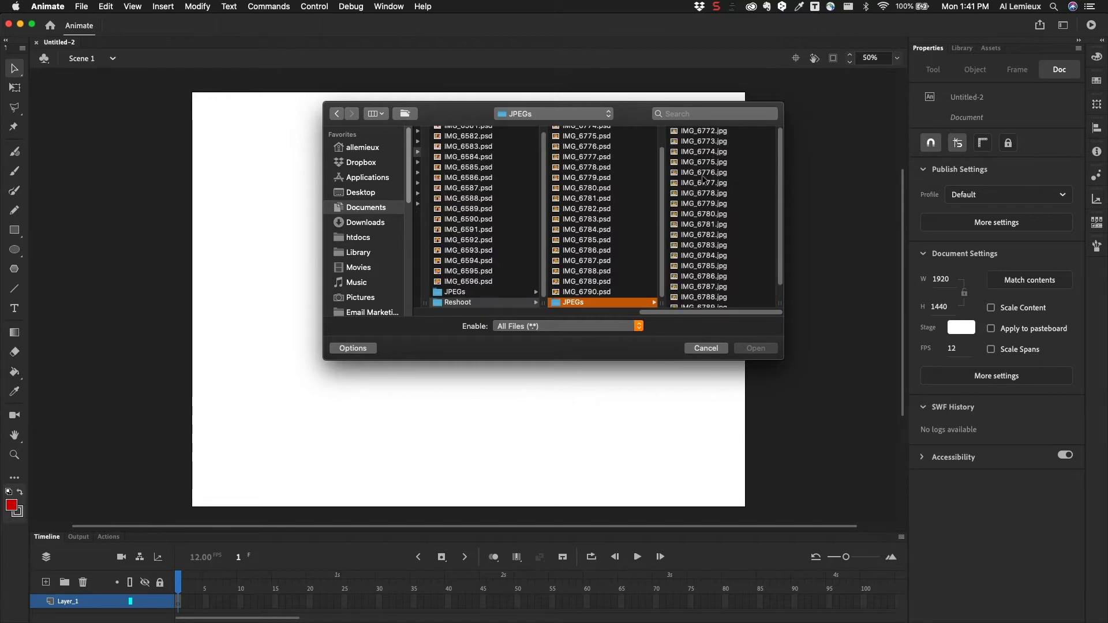
# Try the WAV Sound, JPEG Image and Adobe Illustrator file-type filters, and return the filter to All Files
pyautogui.click(512, 327)
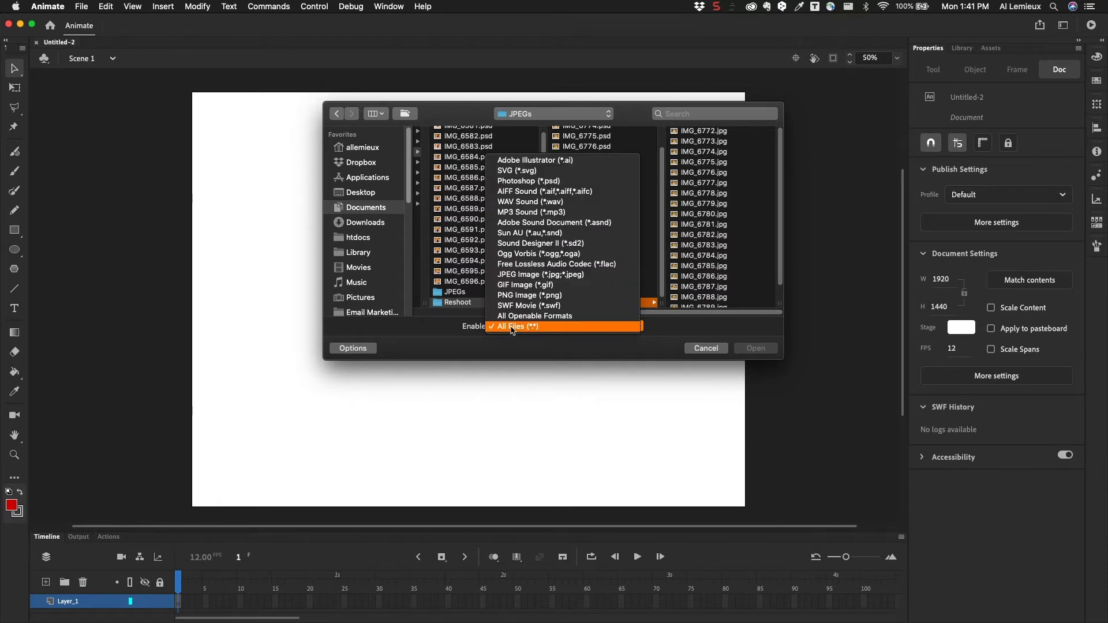
pyautogui.click(532, 203)
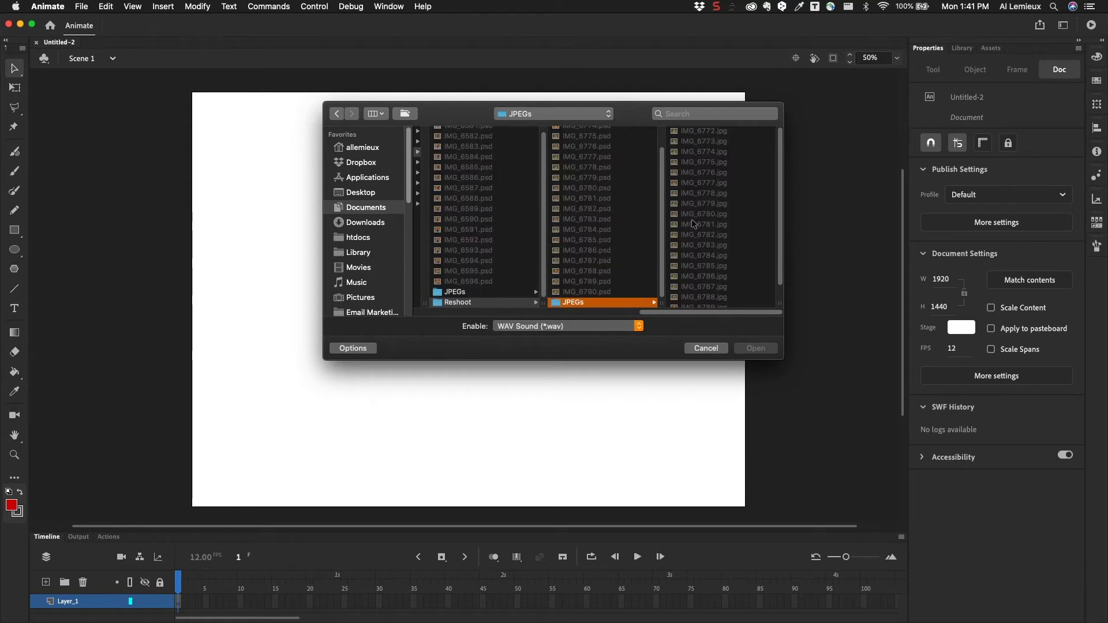
pyautogui.click(551, 326)
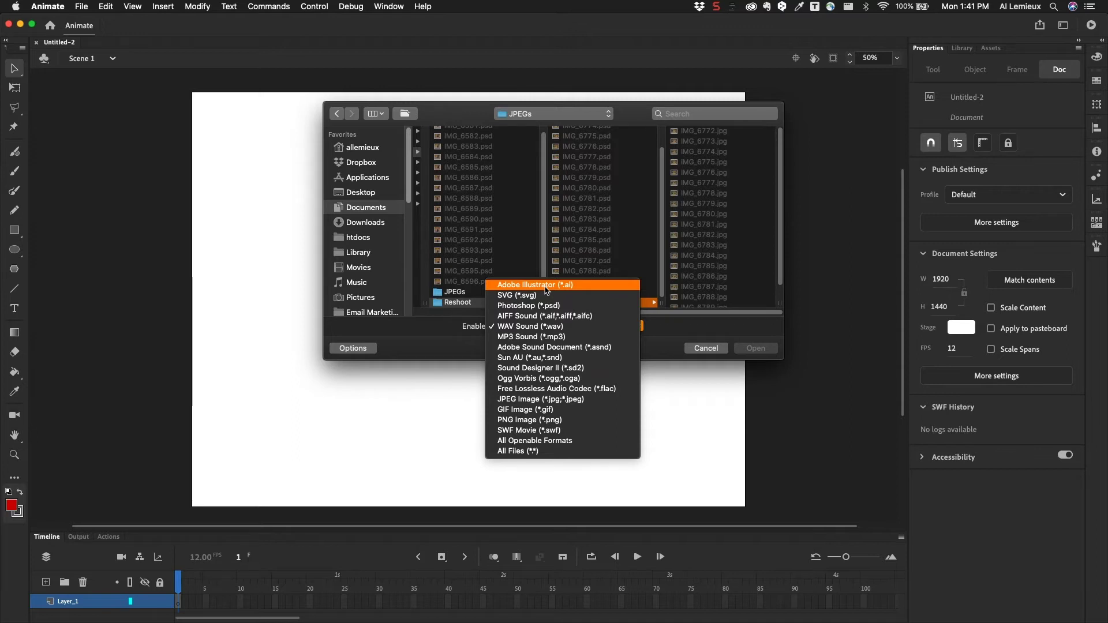
pyautogui.click(557, 399)
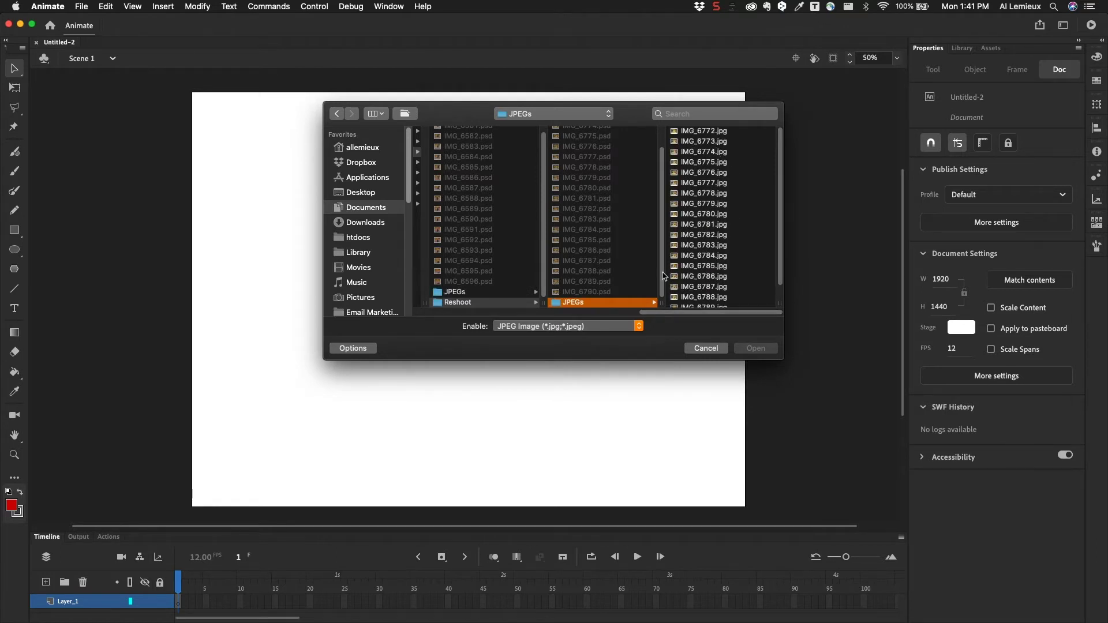
pyautogui.click(592, 329)
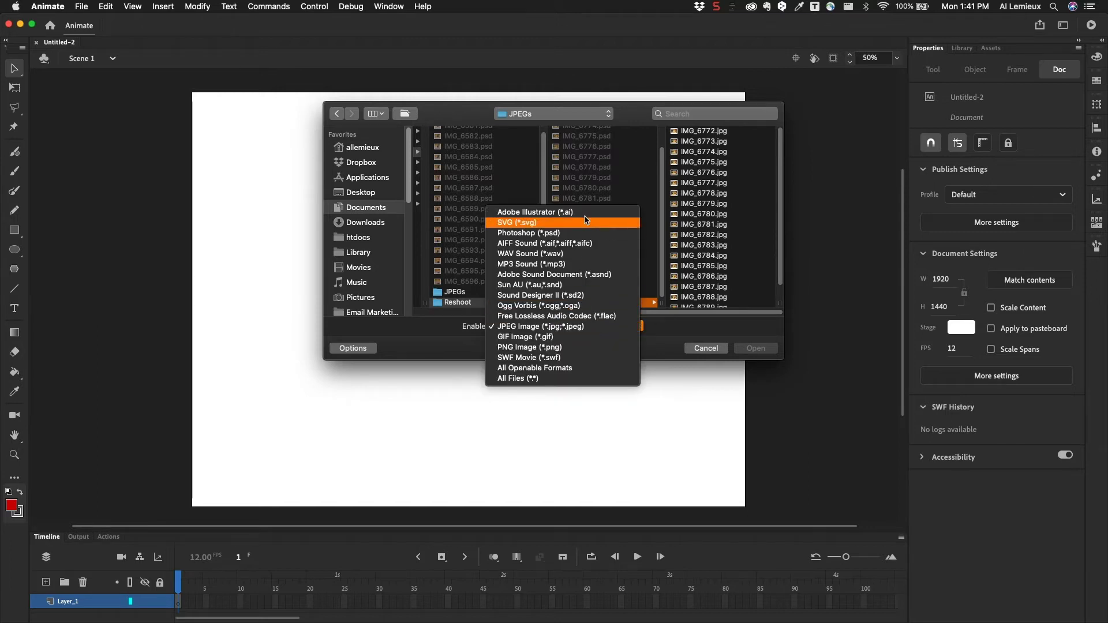
pyautogui.press('Escape')
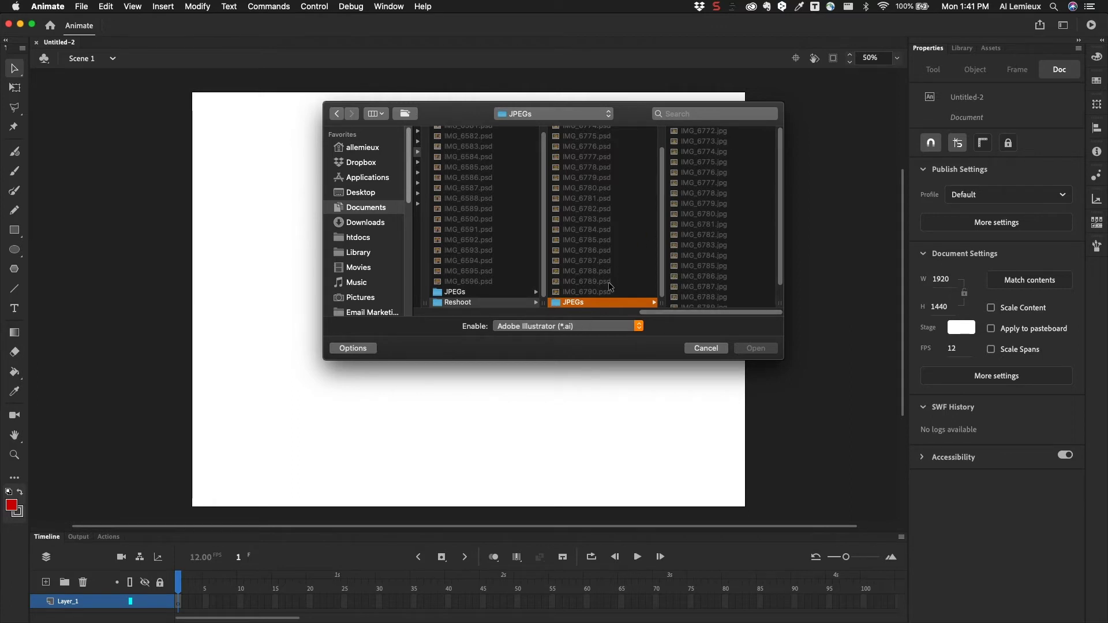
pyautogui.click(593, 327)
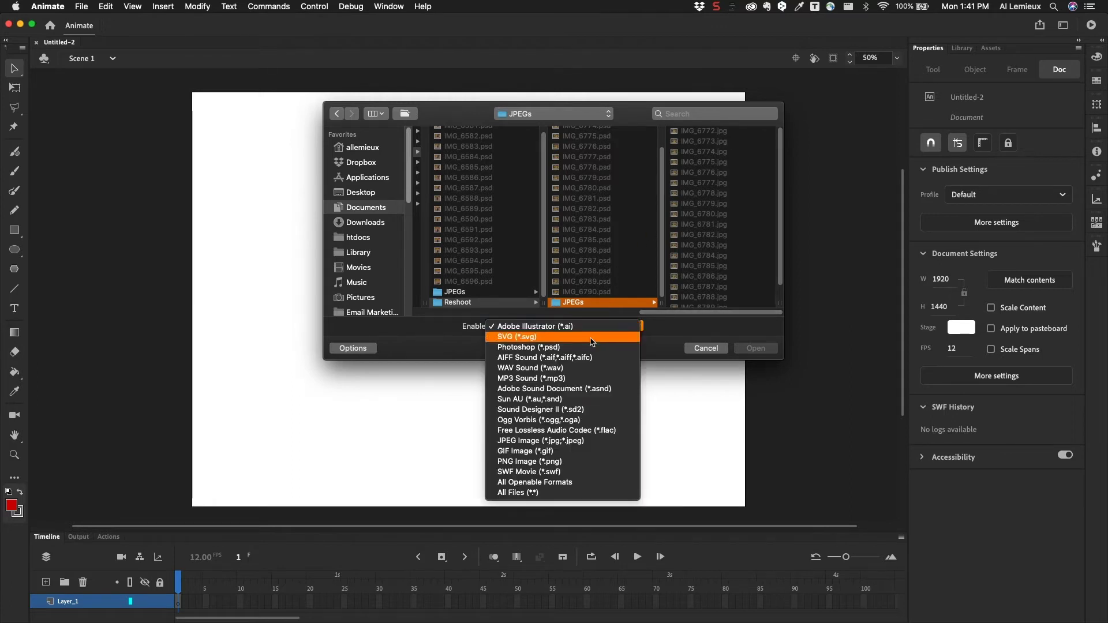
pyautogui.click(559, 494)
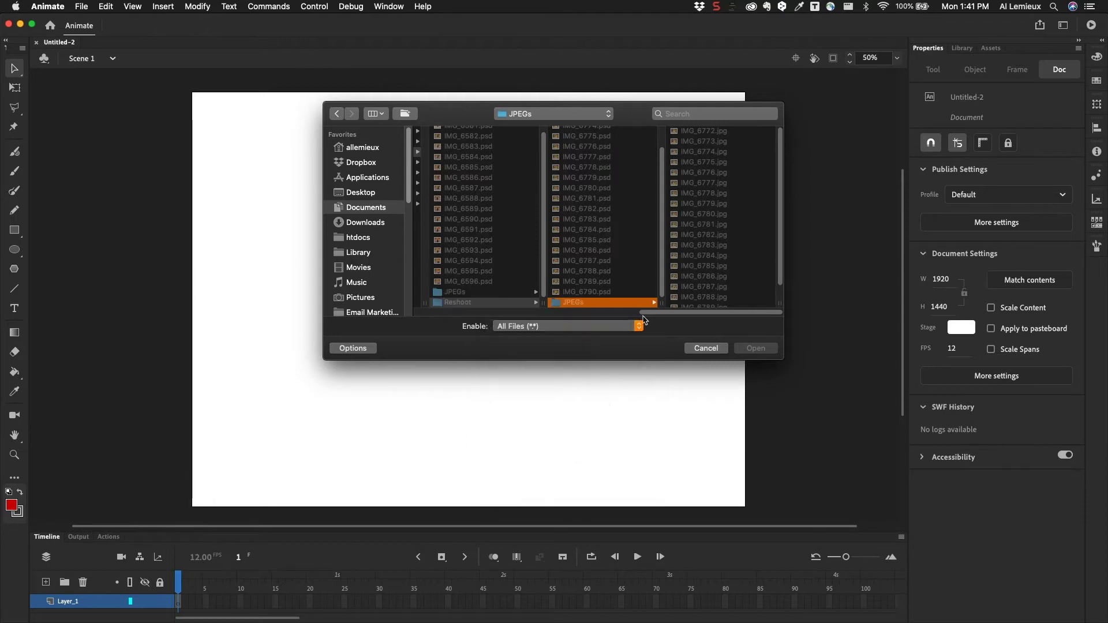
# Import IMG_6772.jpg onto the main timeline together with all the images in its sequence
pyautogui.click(705, 132)
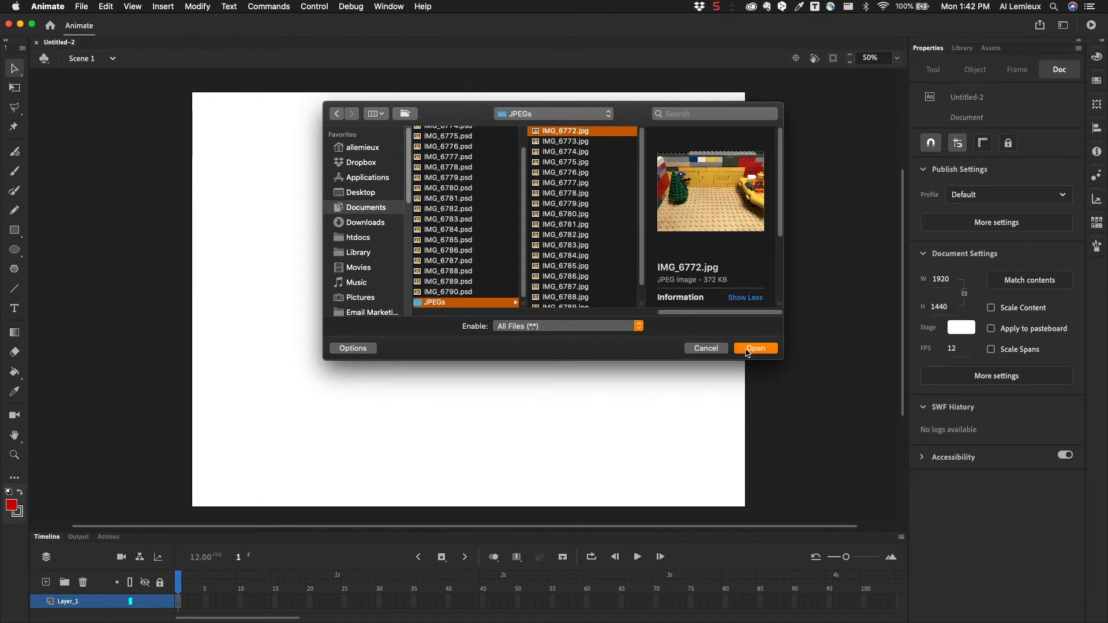
pyautogui.click(748, 350)
pyautogui.moveTo(579, 373); pyautogui.dragTo(527, 303)
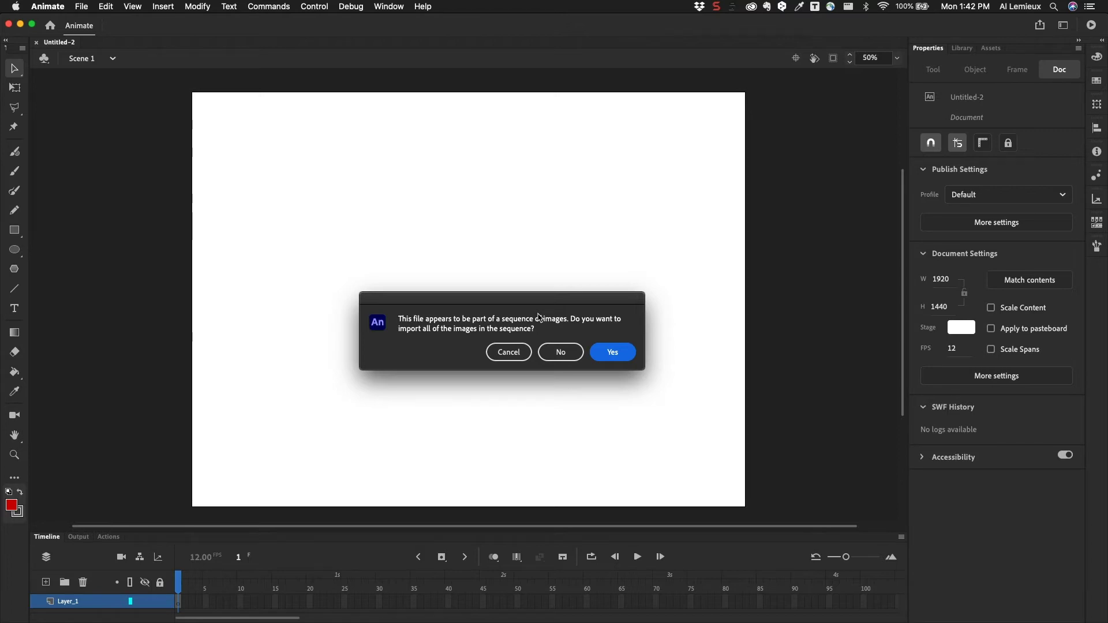
pyautogui.click(623, 355)
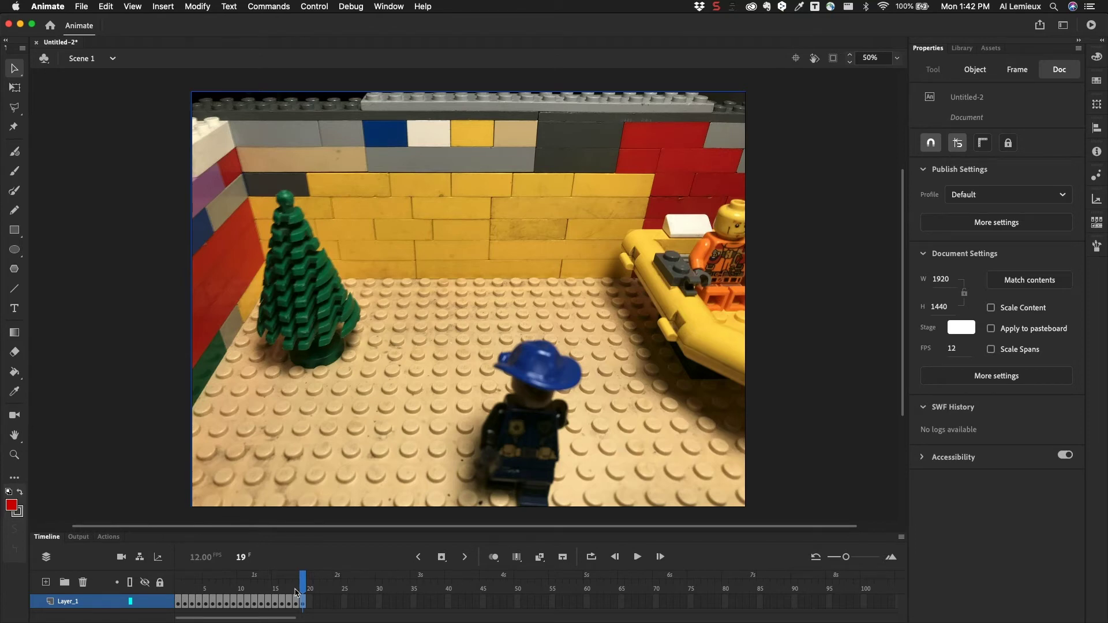
# Check the last imported frame on the main timeline and undo the image sequence import
pyautogui.moveTo(304, 587)
pyautogui.mouseDown()
pyautogui.moveTo(170, 579)
pyautogui.moveTo(310, 603)
pyautogui.moveTo(122, 590)
pyautogui.moveTo(303, 594)
pyautogui.mouseUp()
pyautogui.click(473, 445)
pyautogui.press('super+z')
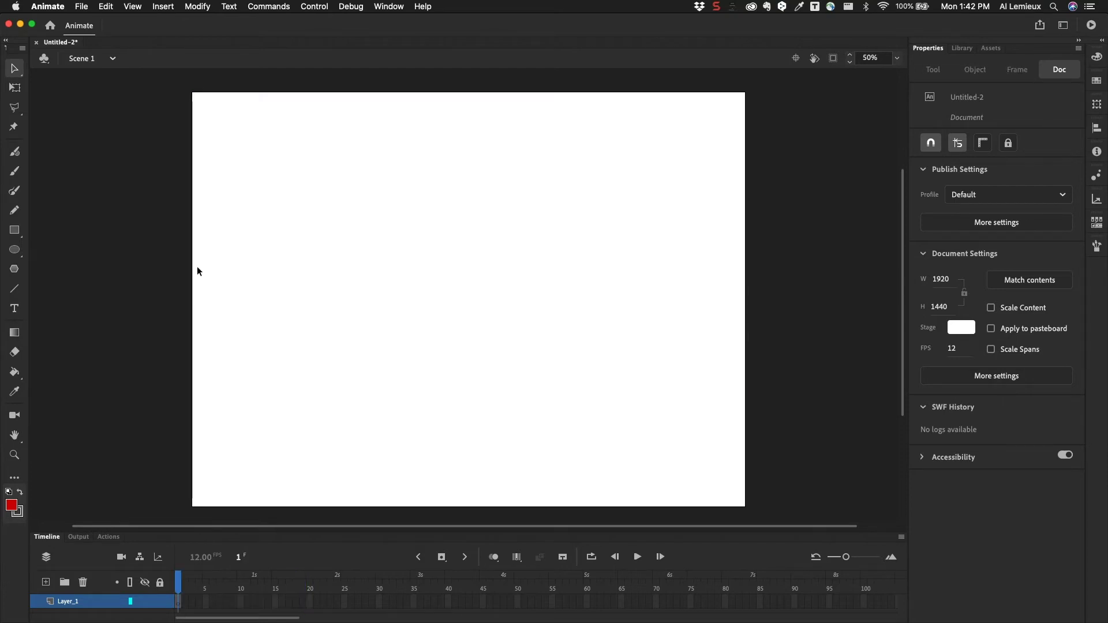
# Create a new symbol of type Graphic named Bad Cop
pyautogui.click(166, 10)
pyautogui.click(171, 20)
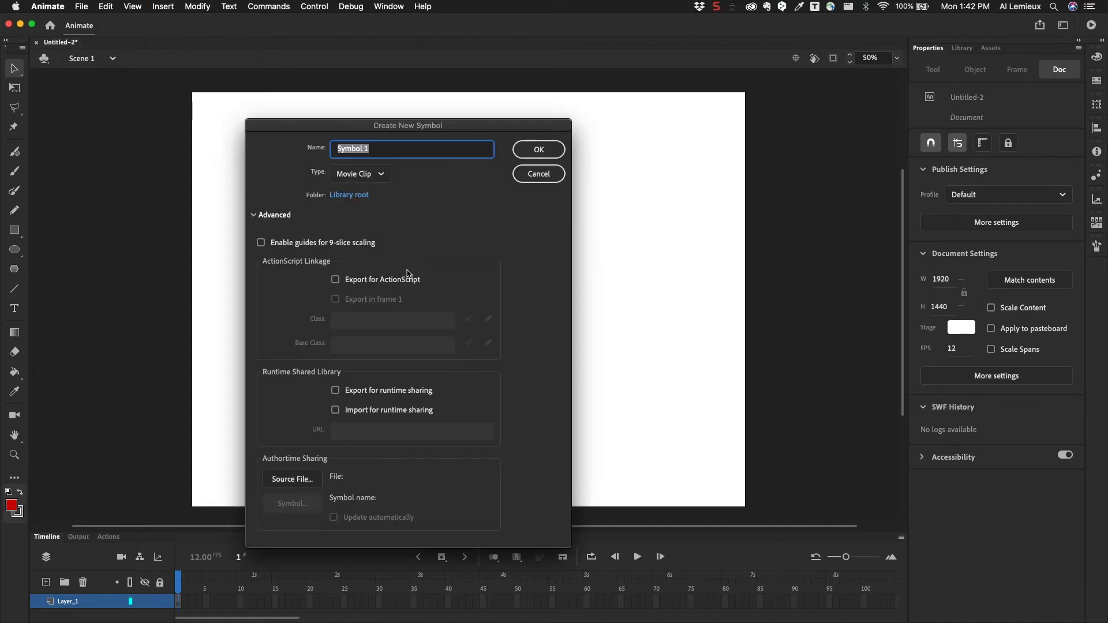
pyautogui.click(374, 174)
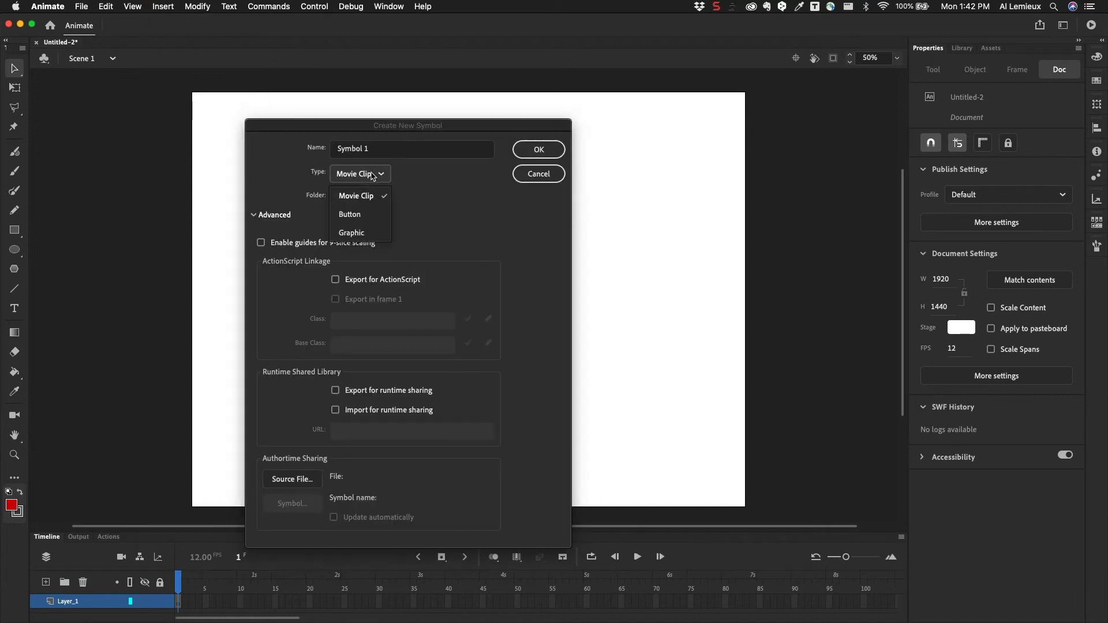
pyautogui.click(362, 231)
pyautogui.click(372, 151)
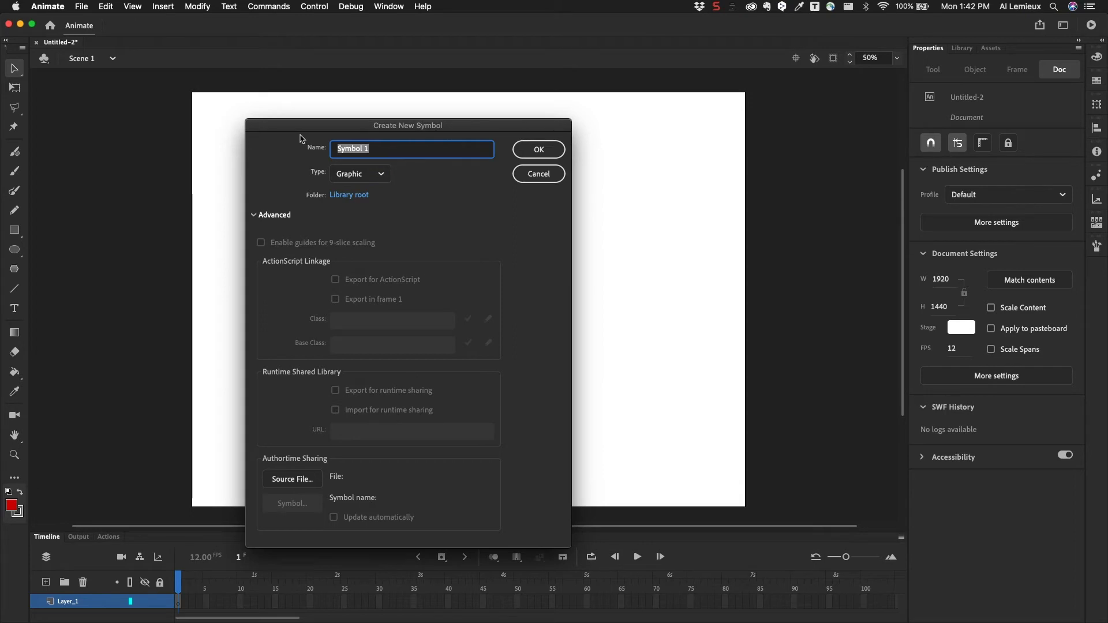
pyautogui.write('Bad Cop')
pyautogui.press('Return')
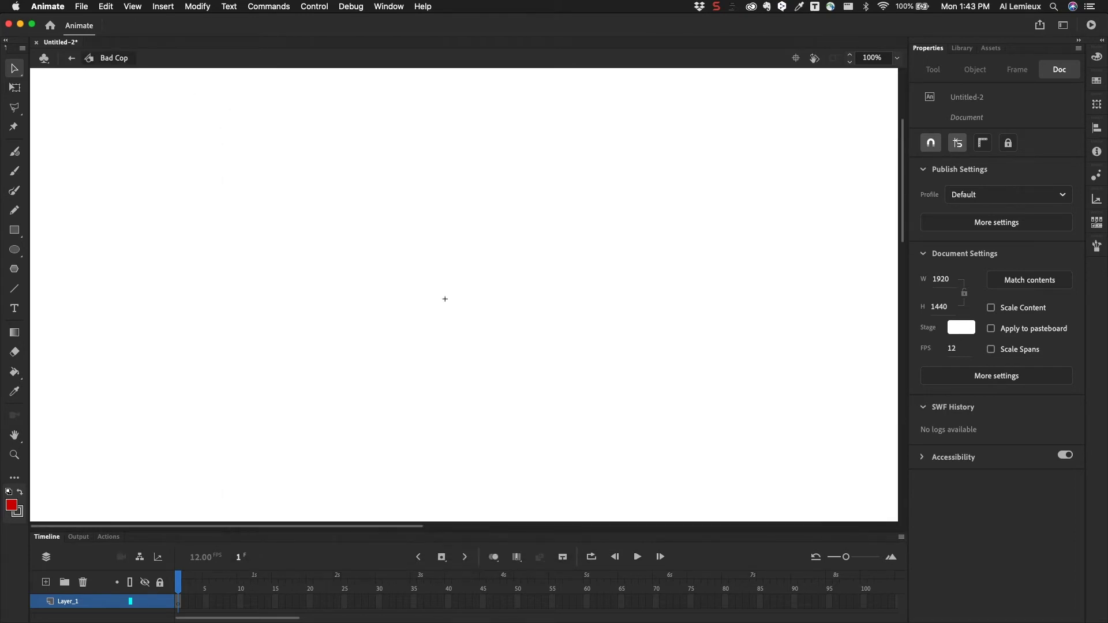
# Import IMG_6772.jpg and the rest of its image sequence into the Bad Cop symbol, viewed at 25% zoom
pyautogui.press('super+minus')
pyautogui.press('super+minus')
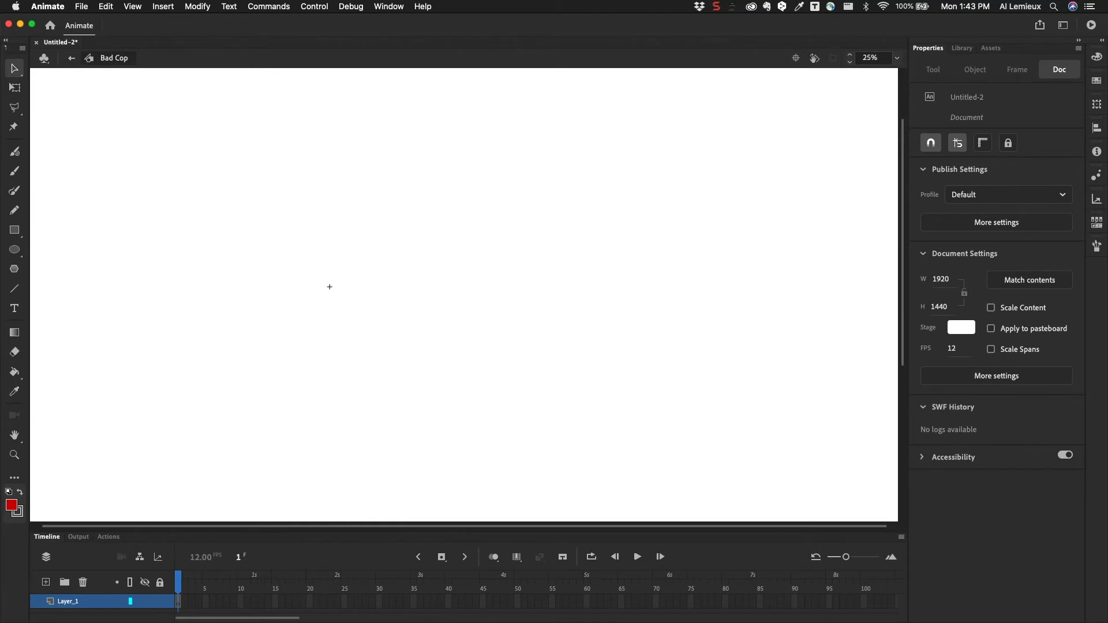
pyautogui.press('super+r')
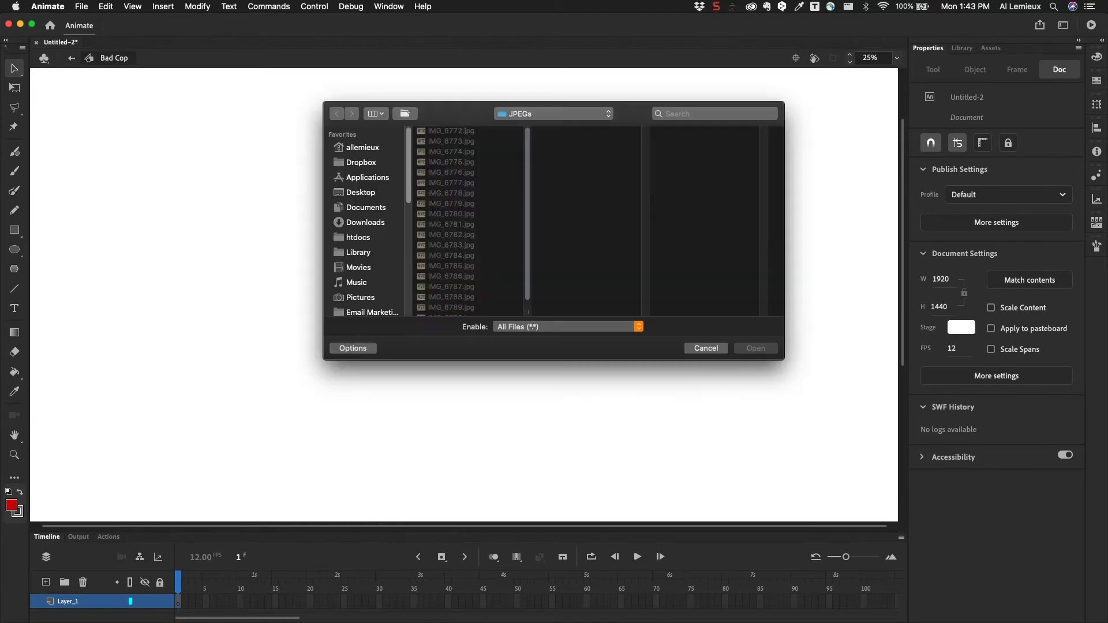
pyautogui.click(479, 131)
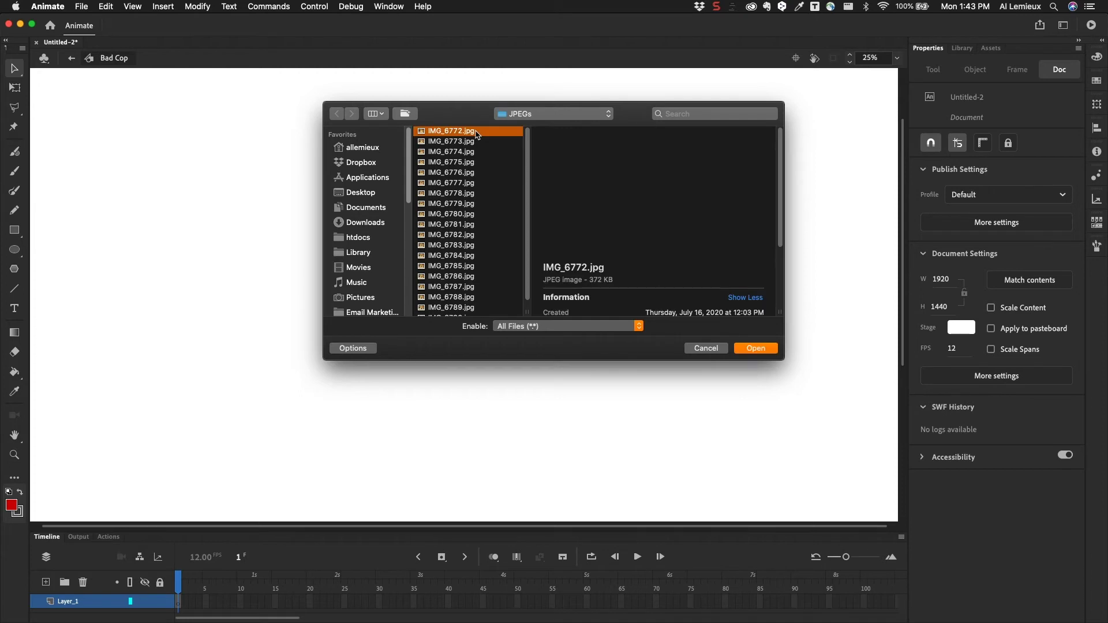
pyautogui.click(760, 349)
pyautogui.click(664, 426)
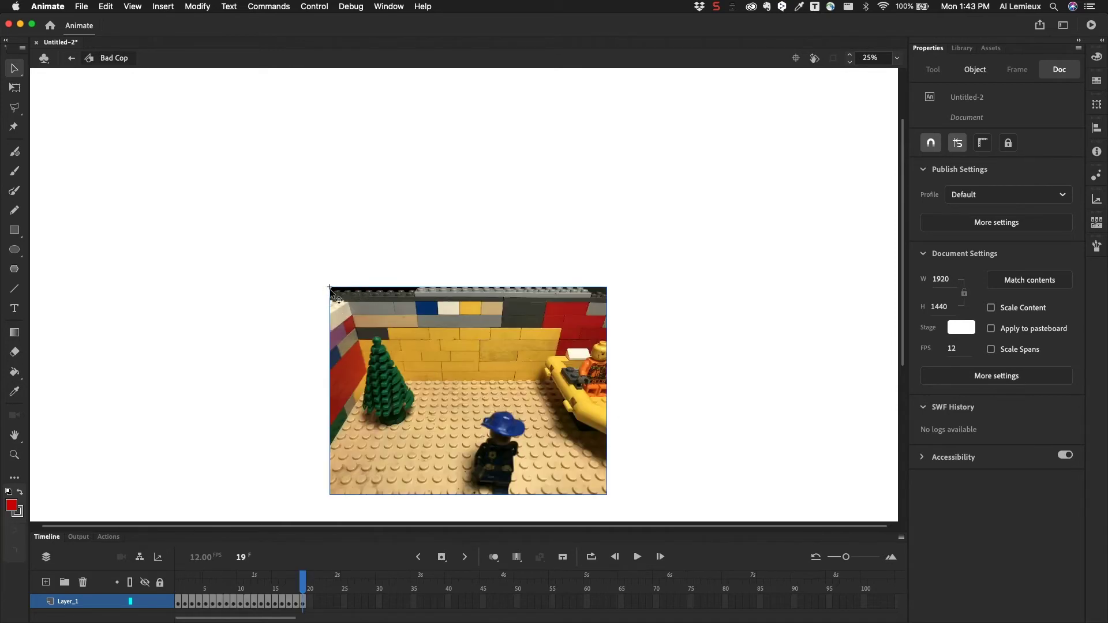
pyautogui.moveTo(311, 588)
pyautogui.mouseDown()
pyautogui.moveTo(179, 580)
pyautogui.moveTo(302, 579)
pyautogui.mouseUp()
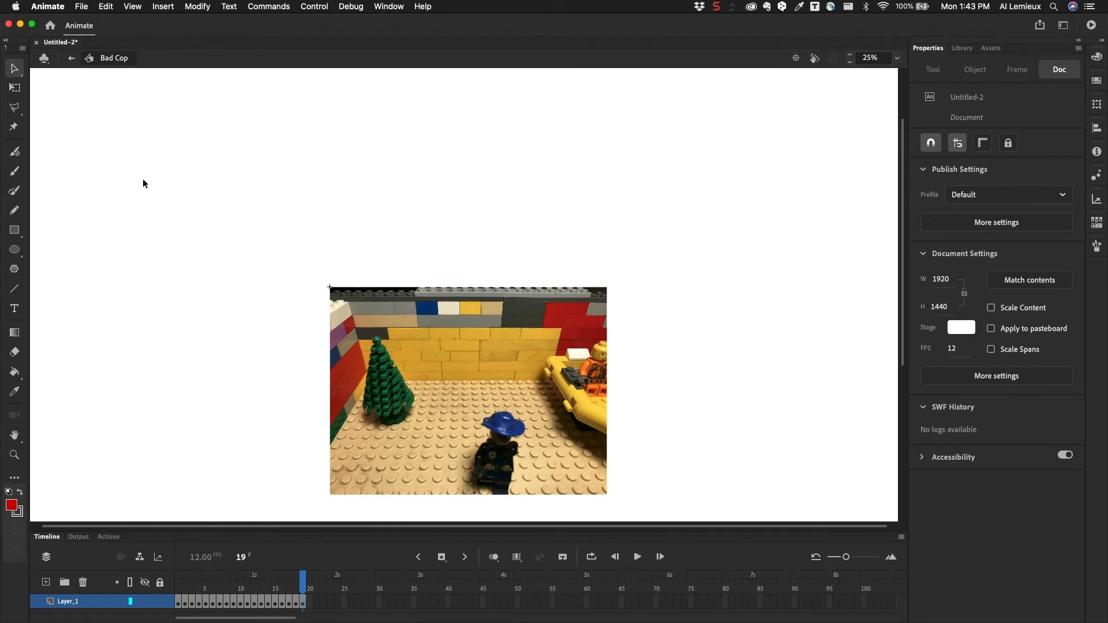
# Return to Scene 1 and place the Bad Cop symbol on Layer_1, aligned to fill the stage
pyautogui.click(71, 58)
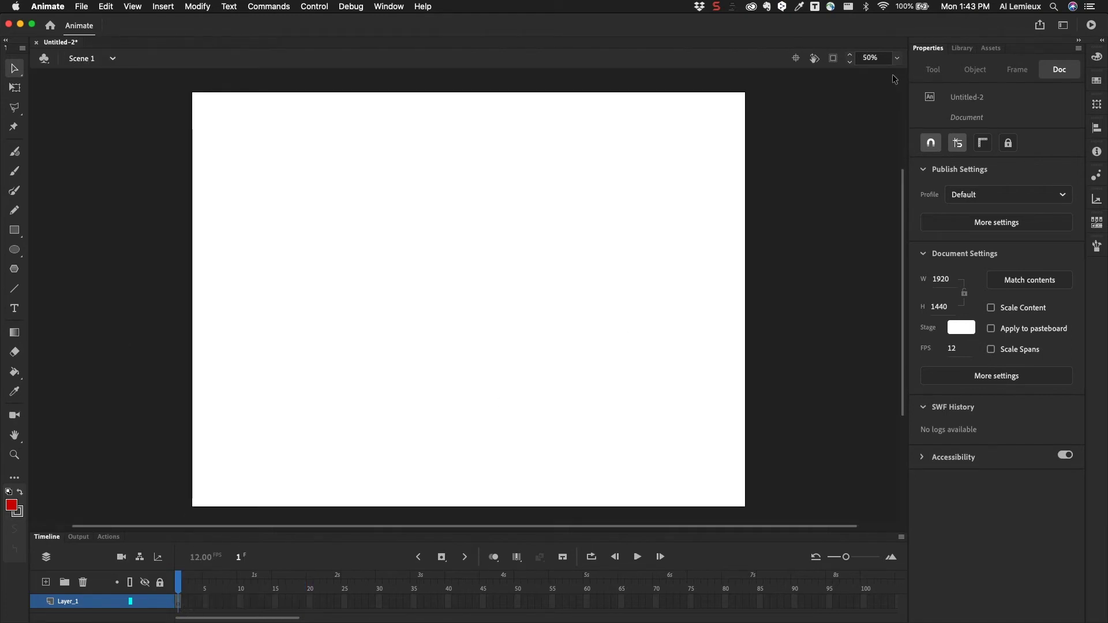
pyautogui.click(963, 48)
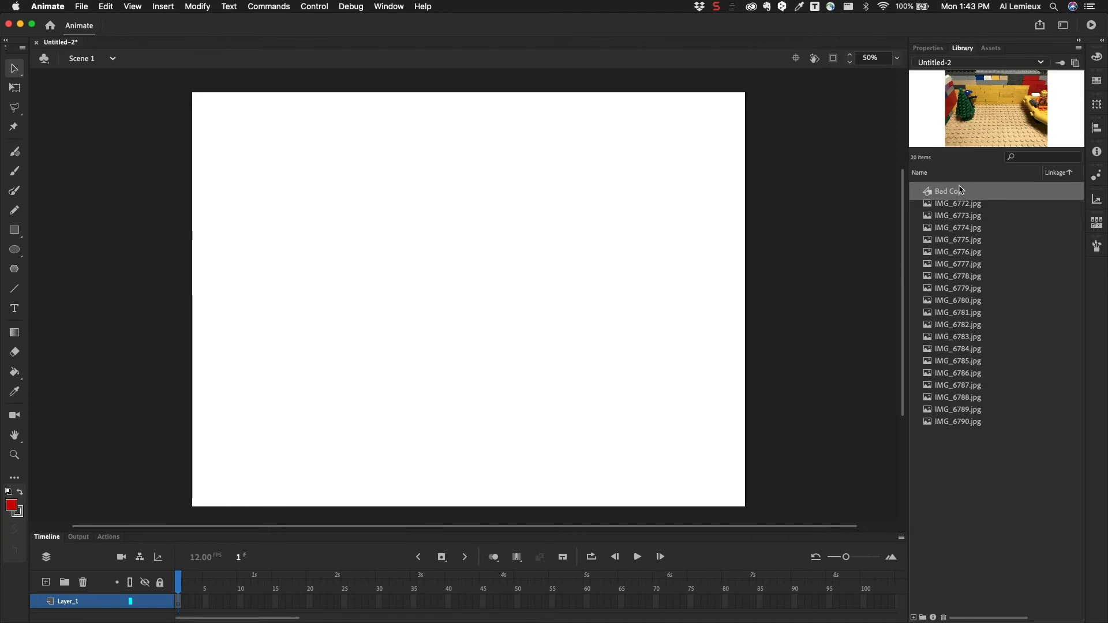
pyautogui.moveTo(930, 195); pyautogui.dragTo(415, 272)
pyautogui.moveTo(289, 222); pyautogui.dragTo(334, 245)
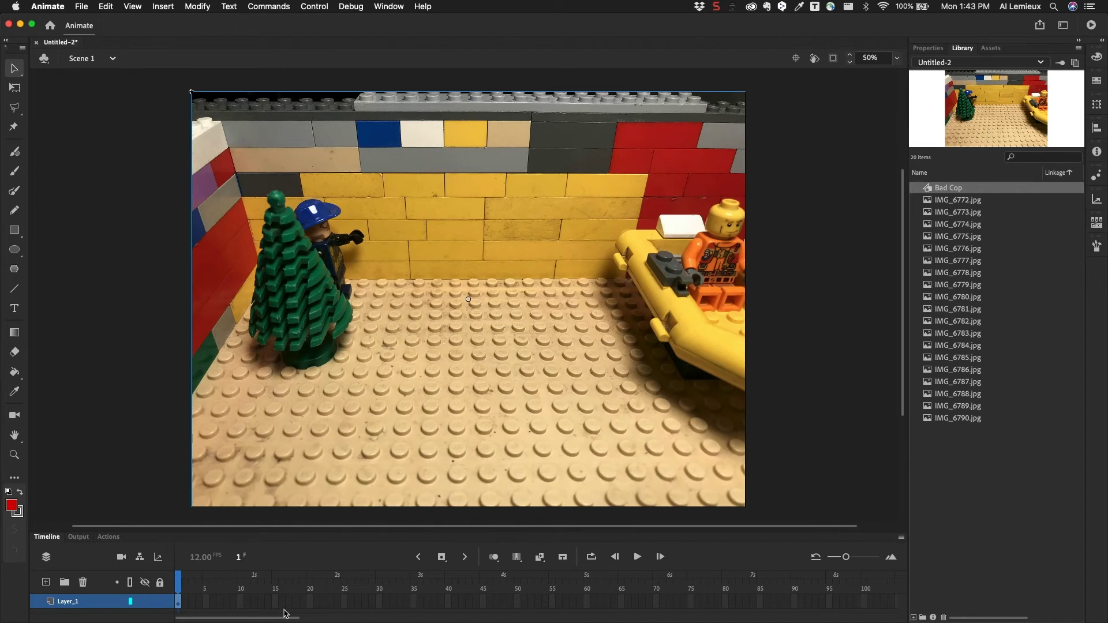
# Extend the Bad Cop frames on Layer_1 to frame 19 and scrub back through the animation
pyautogui.click(303, 605)
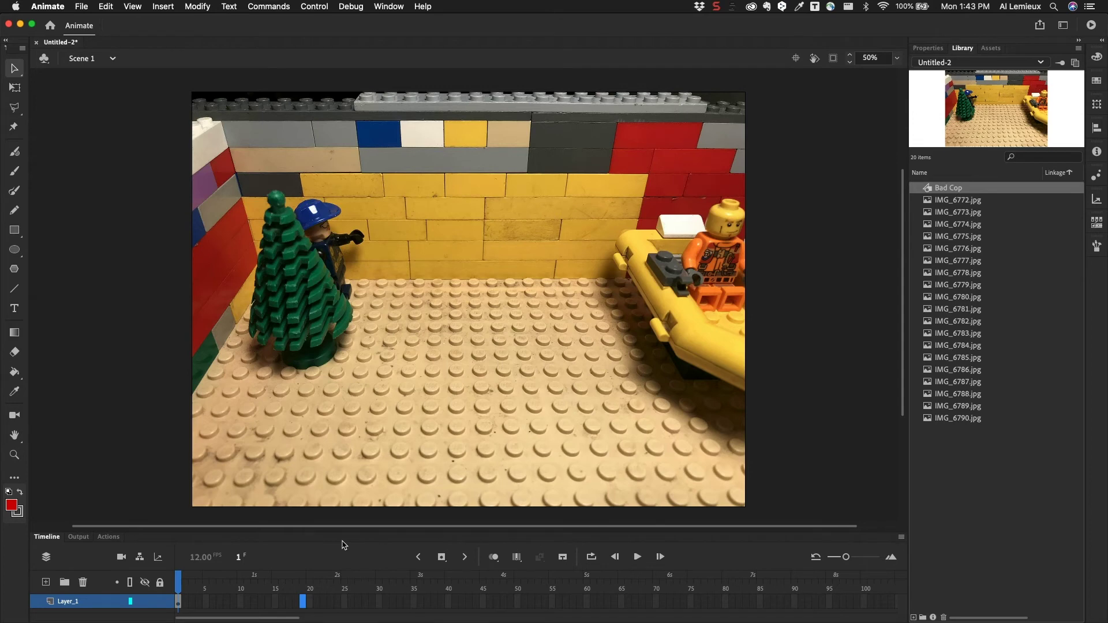
pyautogui.press('F5')
pyautogui.moveTo(301, 580); pyautogui.dragTo(163, 597)
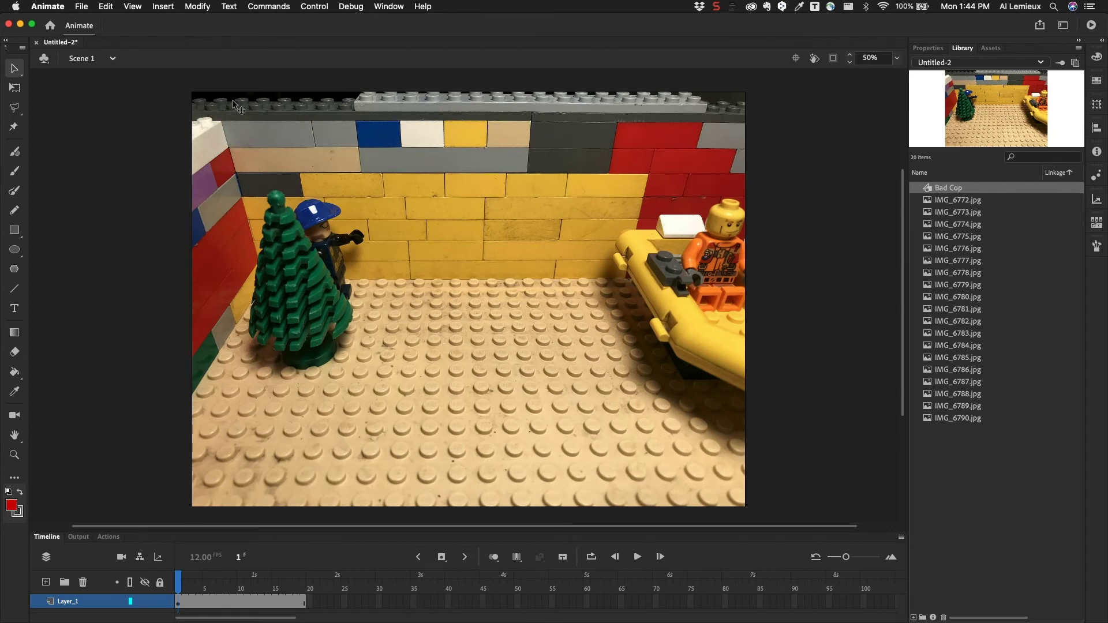
# Create a new symbol of type Graphic named Dog
pyautogui.click(170, 11)
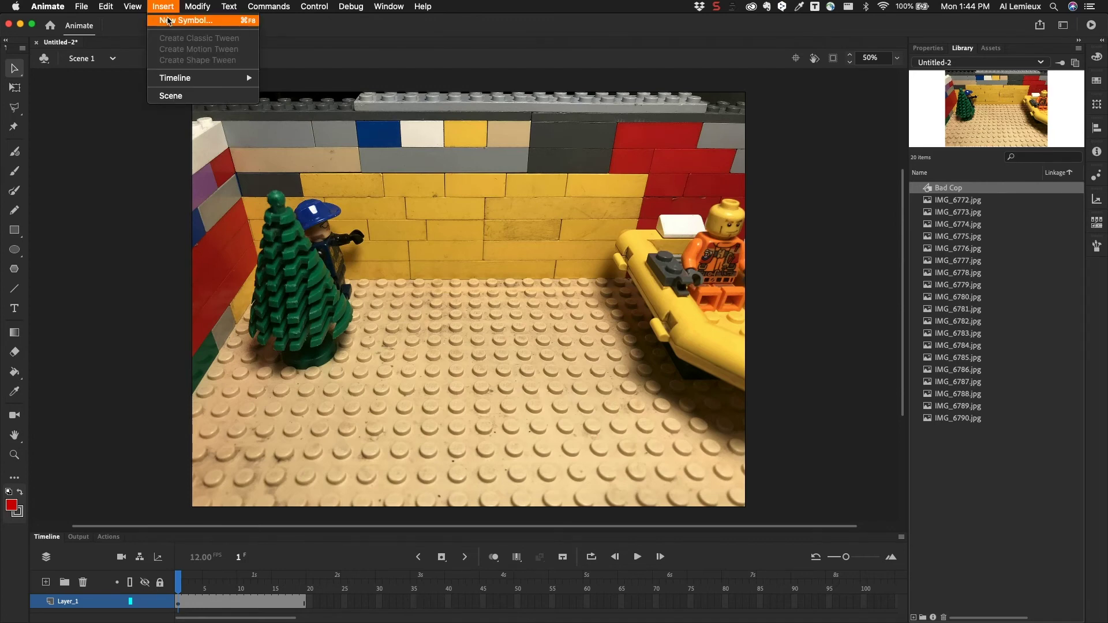
pyautogui.click(171, 21)
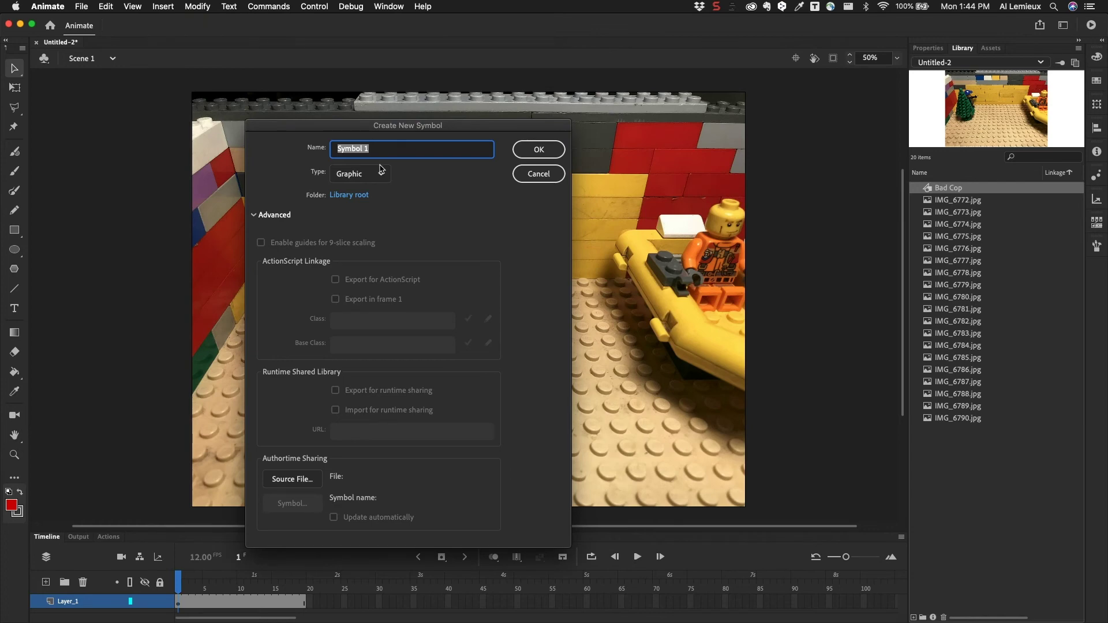
pyautogui.write('Do')
pyautogui.press('Return')
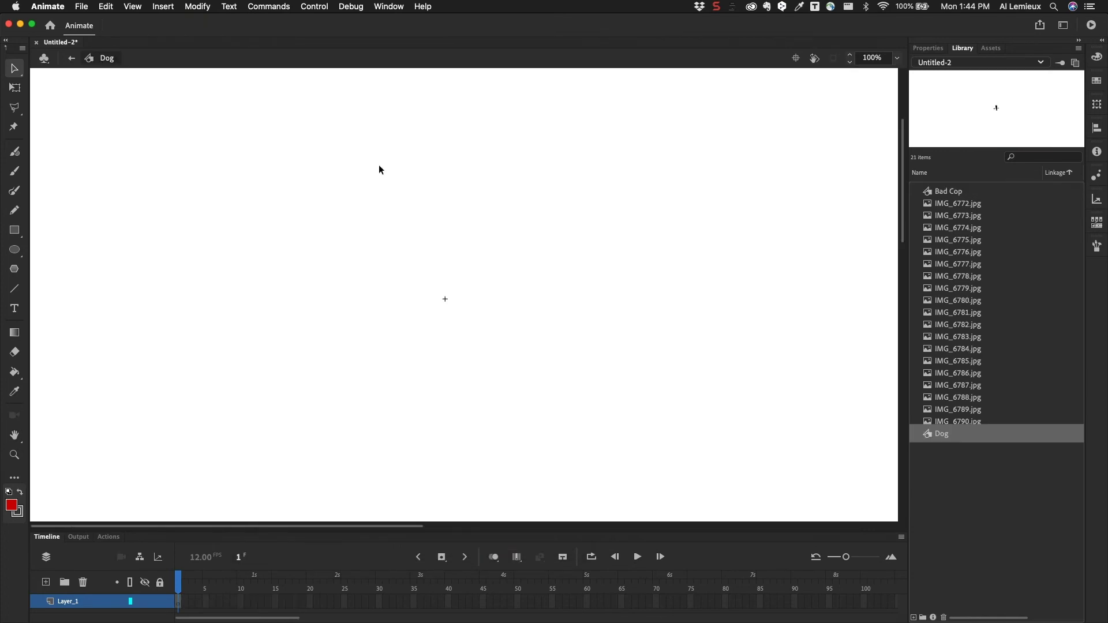
# Import IMG_6714.jpg and its whole image sequence from the Dog Sequence Reshoot JPEGs folder into the Dog symbol, viewed at 25% zoom
pyautogui.press('super+r')
pyautogui.click(520, 117)
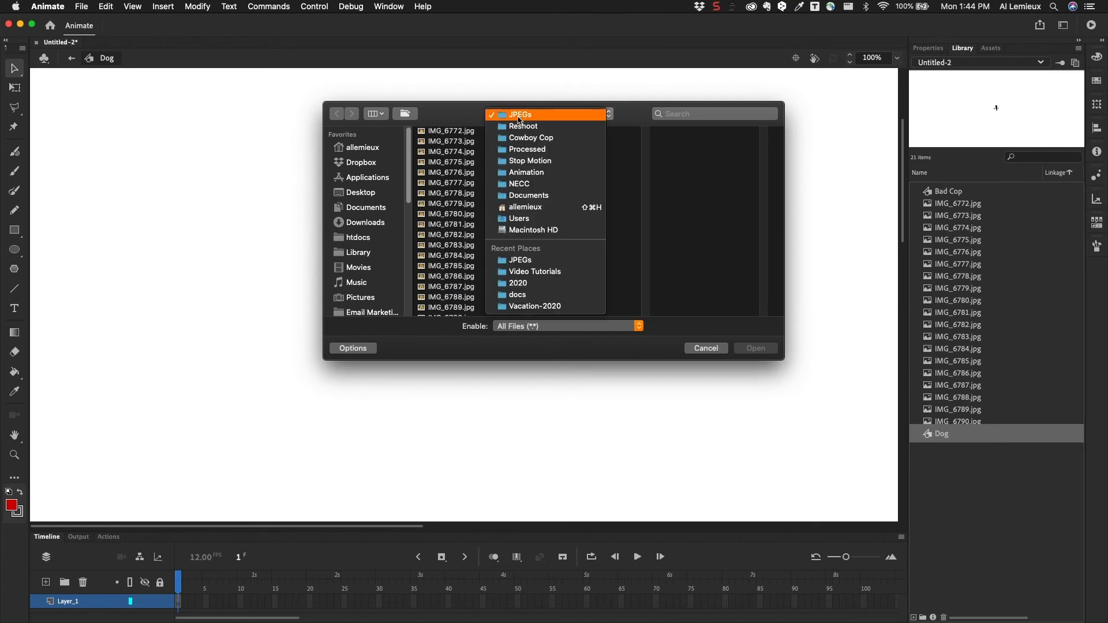
pyautogui.click(520, 115)
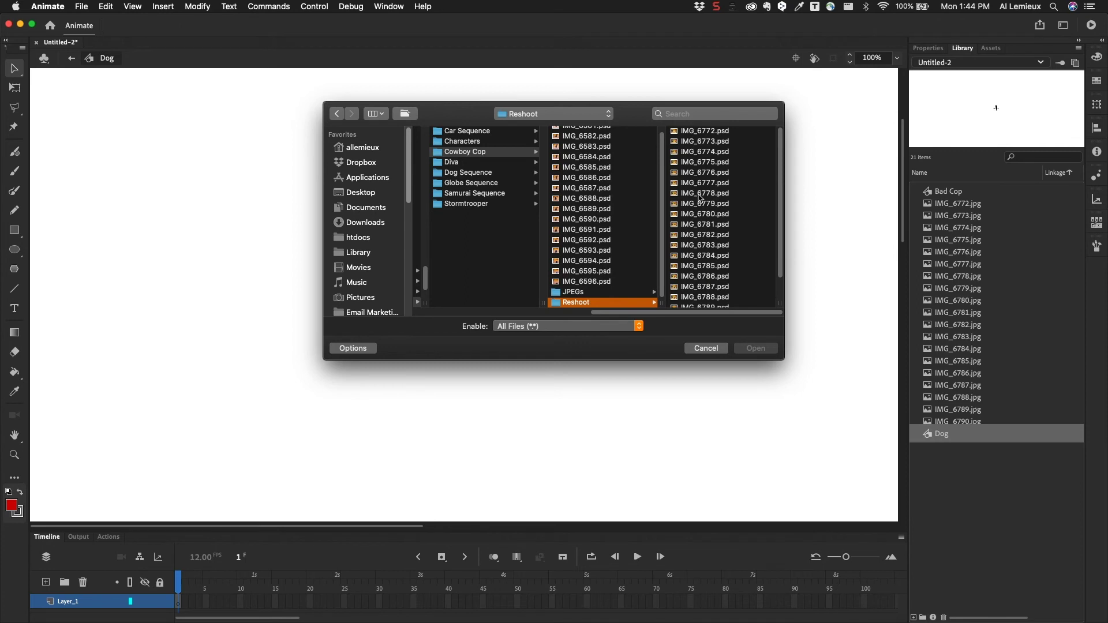
pyautogui.click(469, 172)
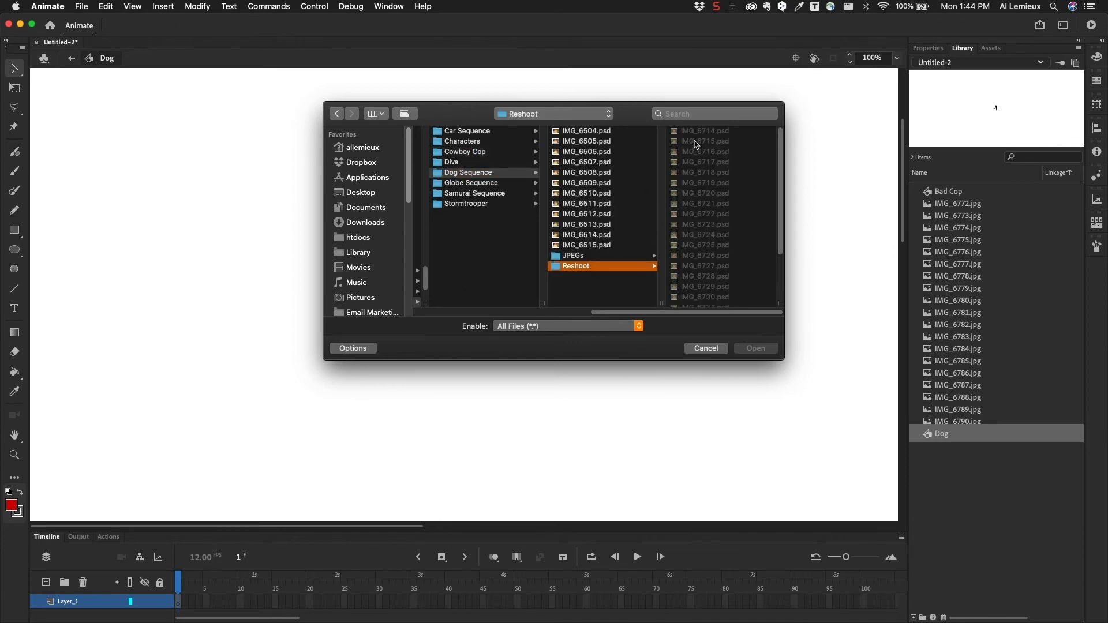
pyautogui.scroll(-3, 681, 231)
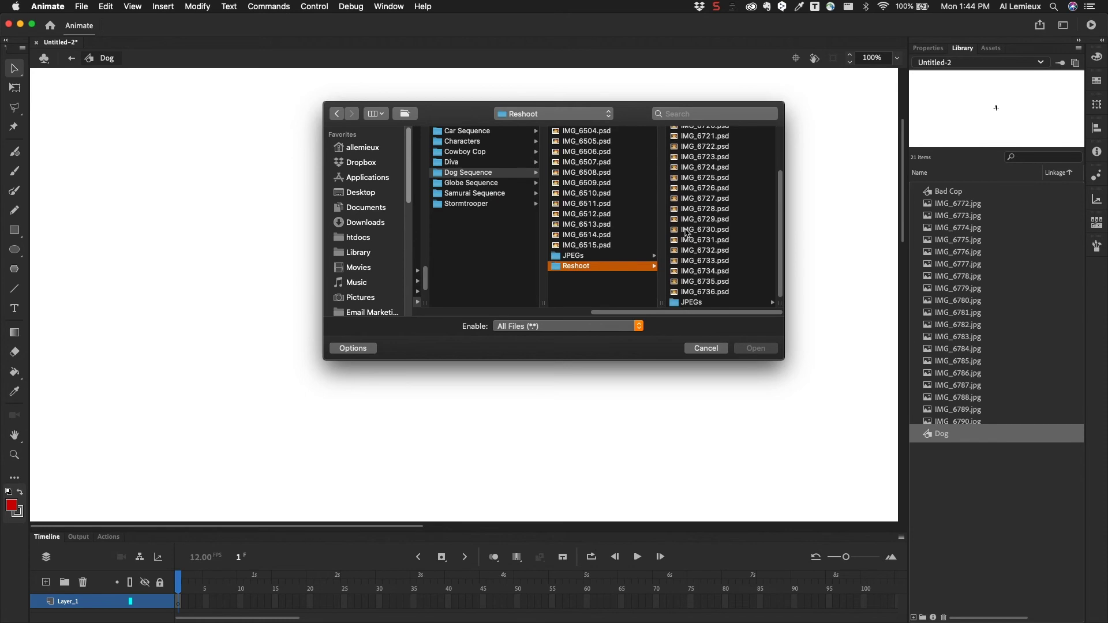
pyautogui.click(697, 303)
pyautogui.click(730, 131)
pyautogui.click(755, 349)
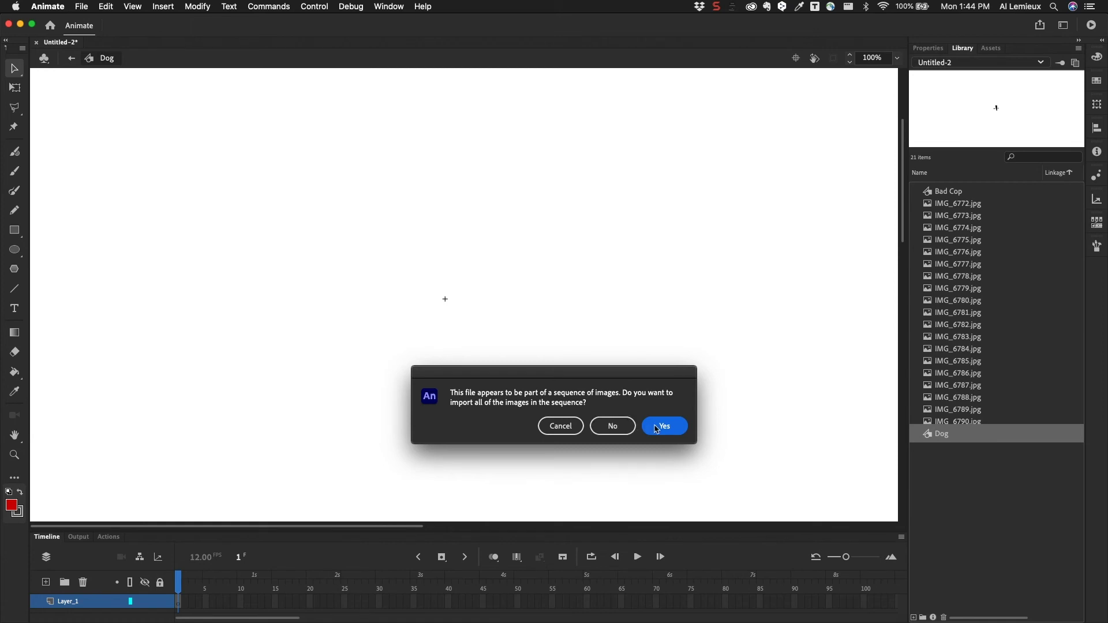
pyautogui.click(661, 427)
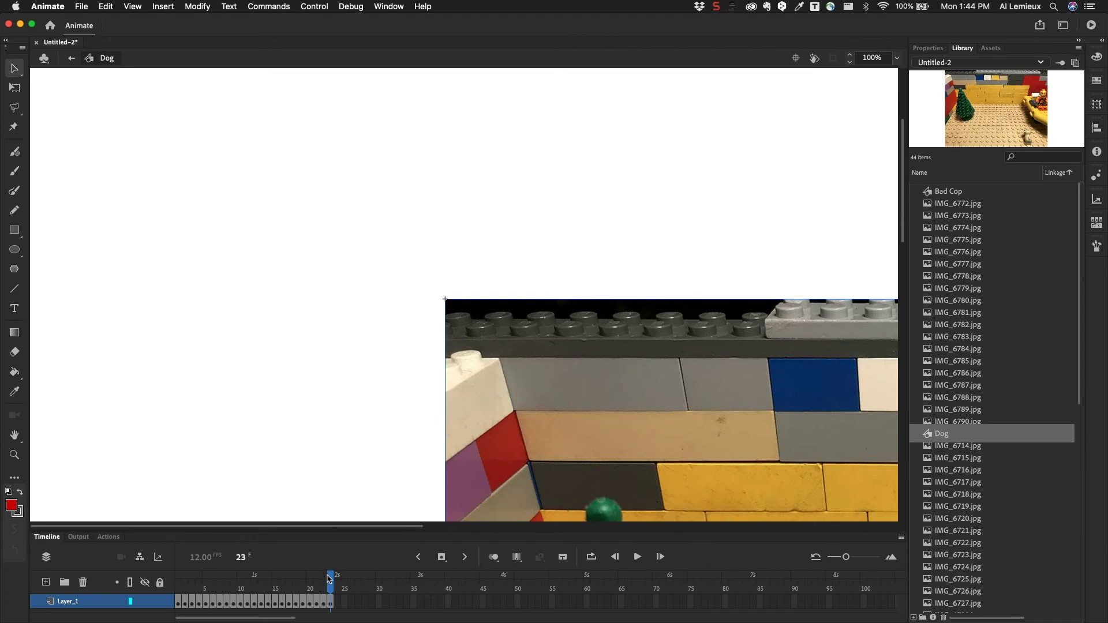
pyautogui.moveTo(329, 588); pyautogui.dragTo(66, 565)
pyautogui.hotkey('shift', '.')
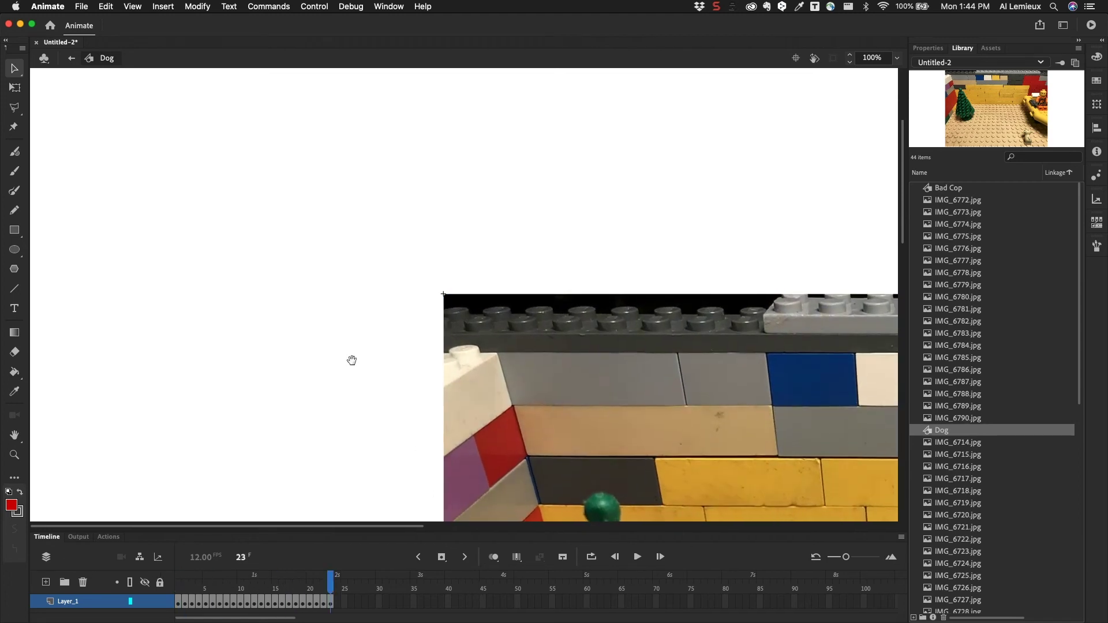
pyautogui.moveTo(351, 359); pyautogui.dragTo(137, 197)
pyautogui.press('super+minus')
pyautogui.press('super+minus')
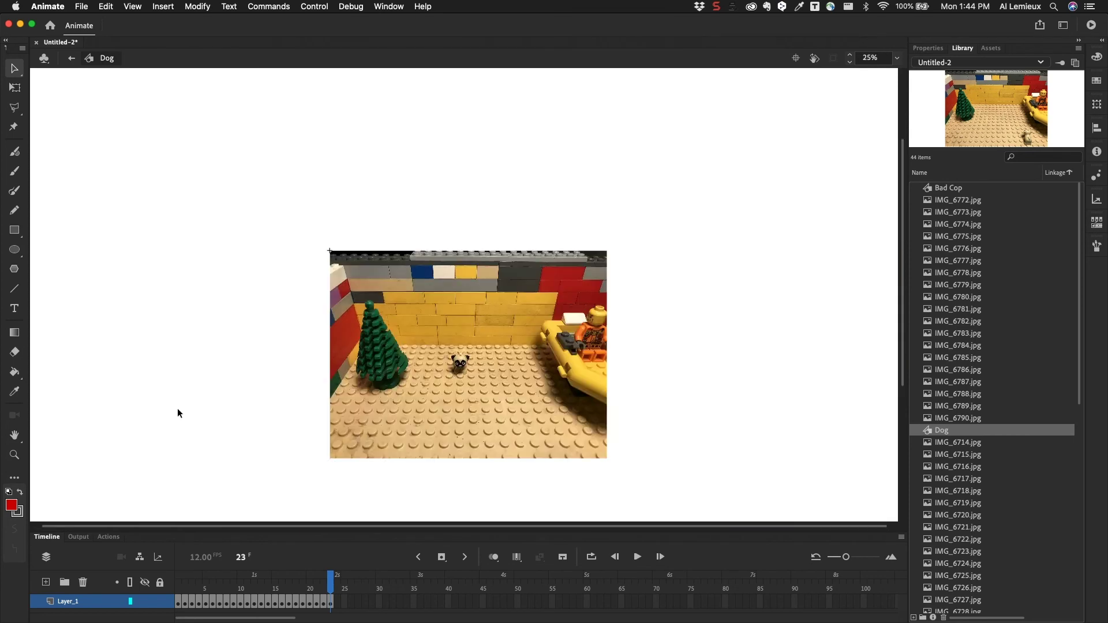
# Return to Scene 1, add a new layer above Layer_1 and place the Dog symbol on it, aligned to fill the stage
pyautogui.click(71, 59)
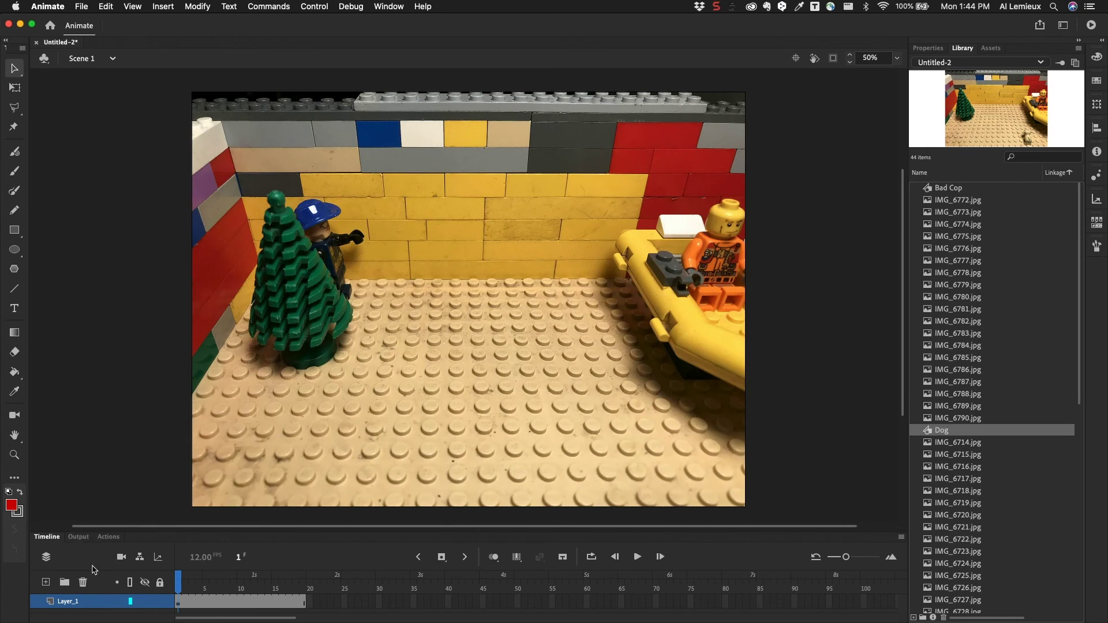
pyautogui.click(45, 582)
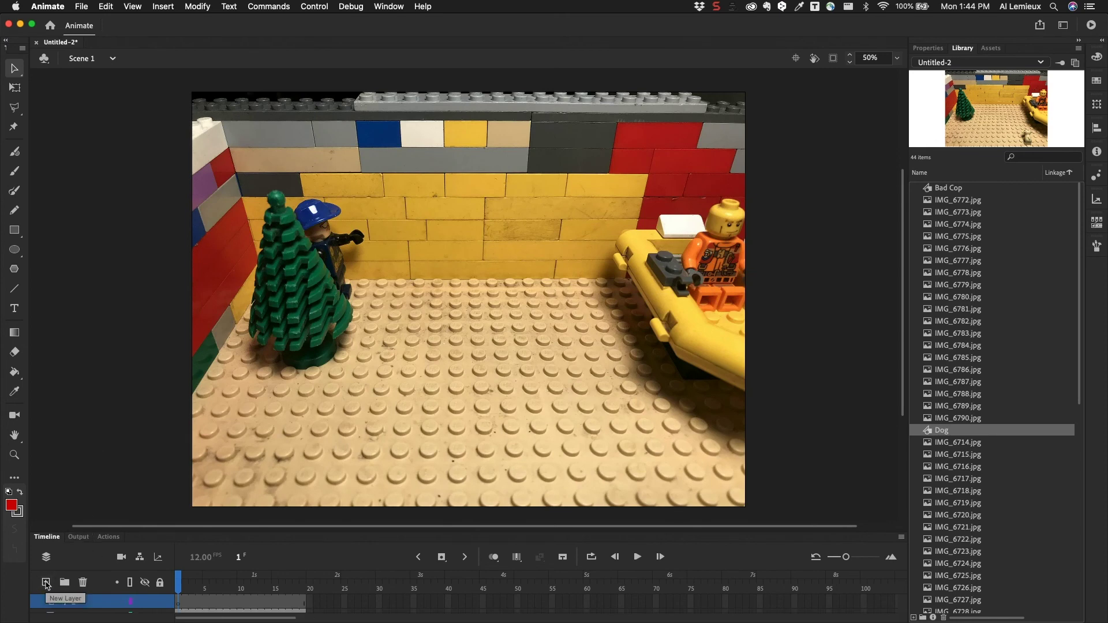
pyautogui.click(309, 603)
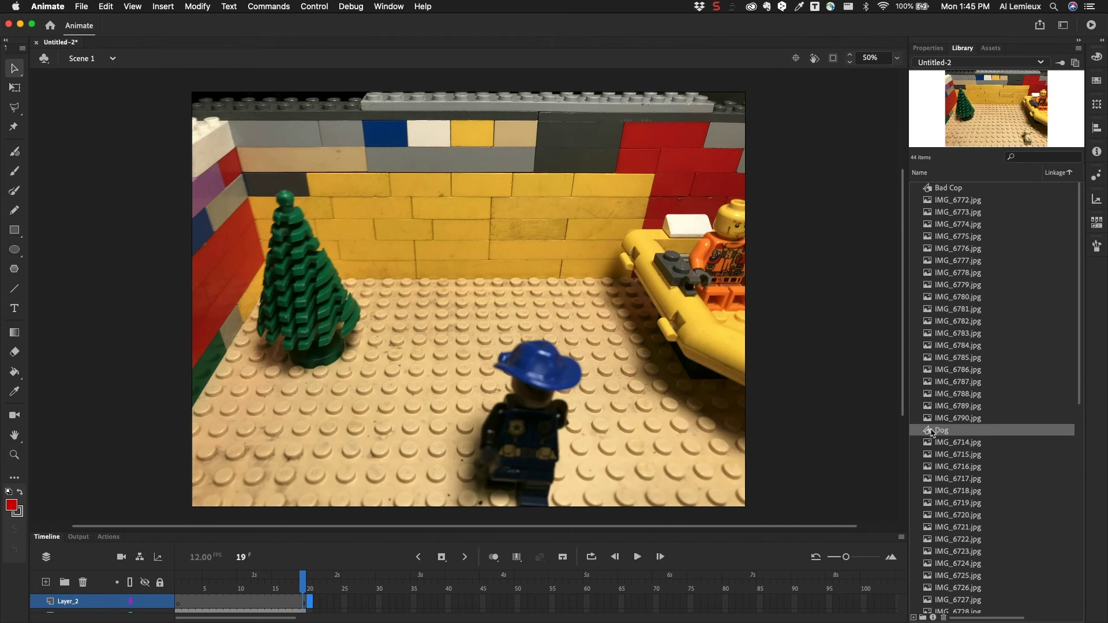
pyautogui.moveTo(929, 434); pyautogui.dragTo(585, 367)
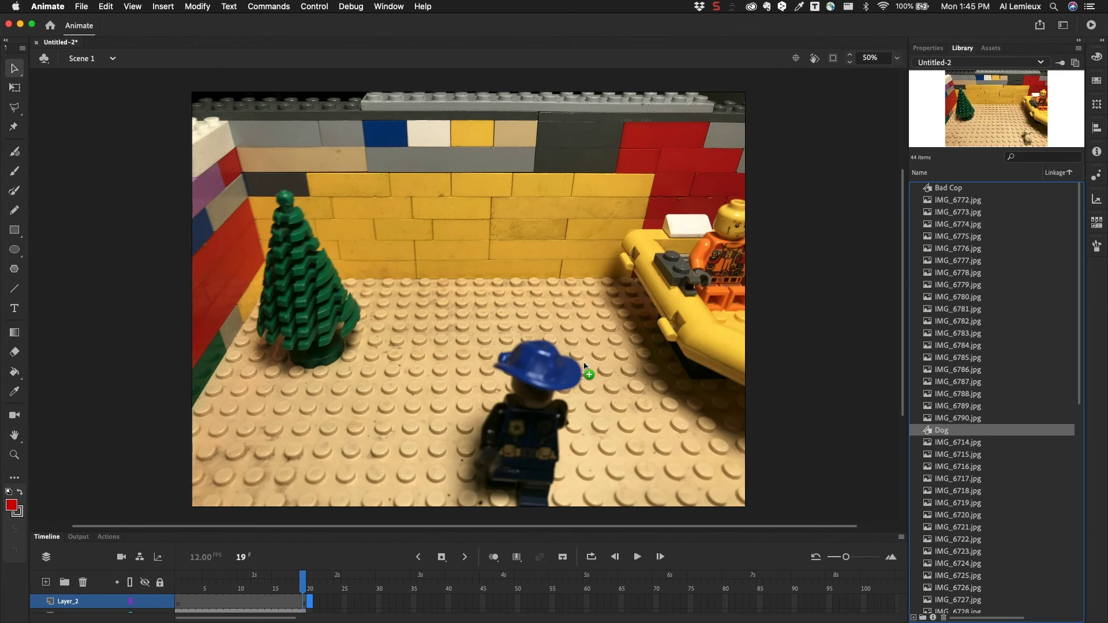
pyautogui.moveTo(585, 365); pyautogui.dragTo(584, 365)
pyautogui.moveTo(522, 294); pyautogui.dragTo(407, 231)
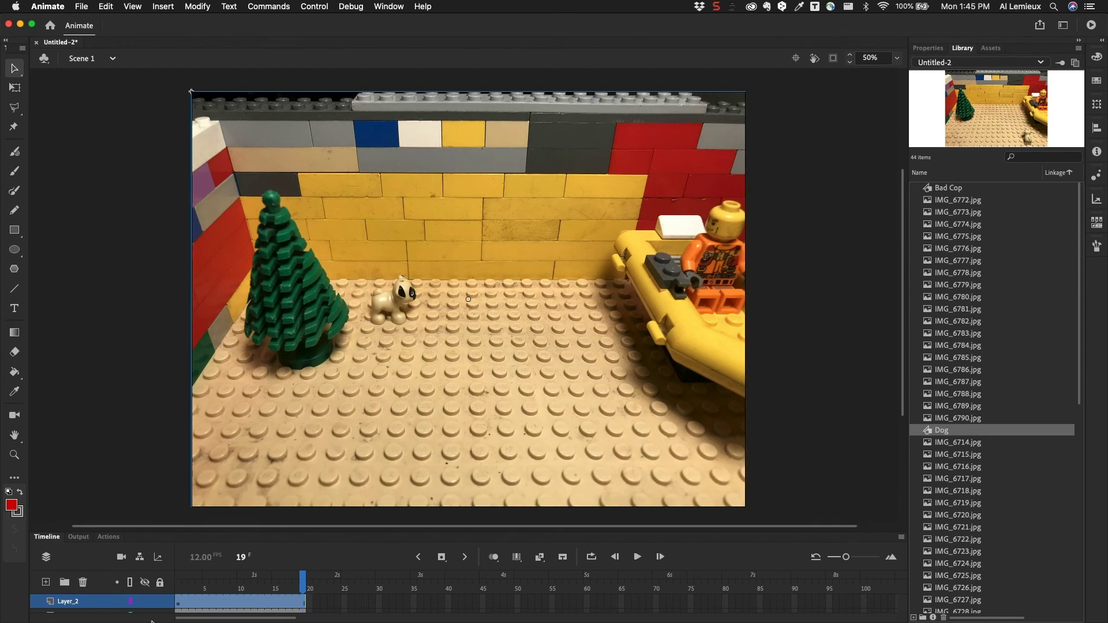
# Move the Dog keyframe on Layer_2 to frame 20, extend its frames to frame 40 and enlarge the timeline to show both layers
pyautogui.click(178, 605)
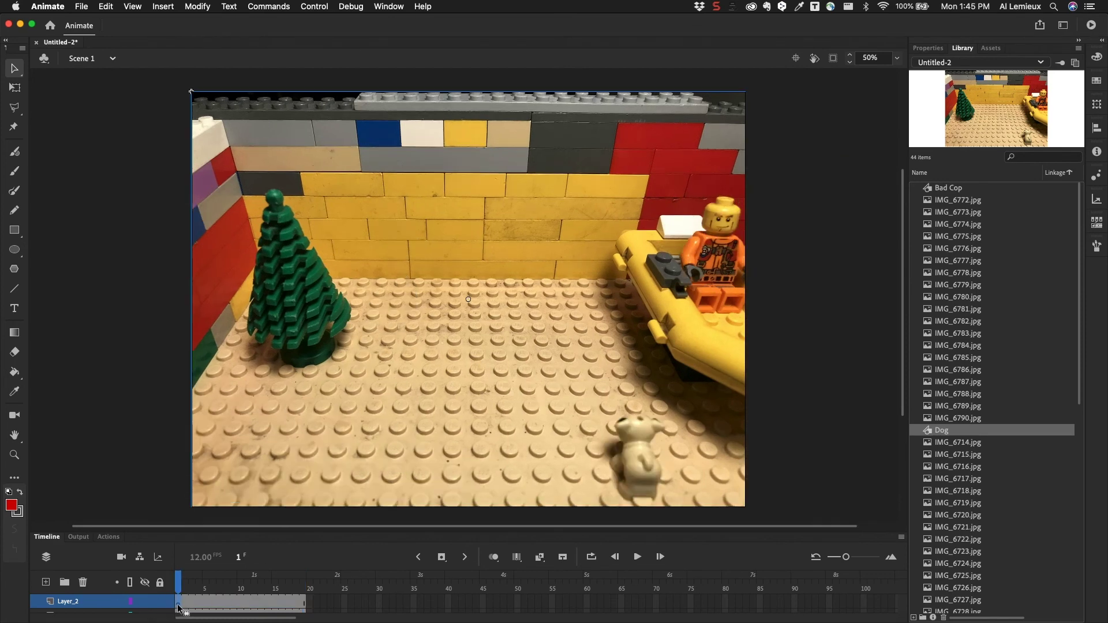
pyautogui.moveTo(177, 607)
pyautogui.mouseDown()
pyautogui.moveTo(308, 604)
pyautogui.moveTo(330, 591)
pyautogui.mouseUp()
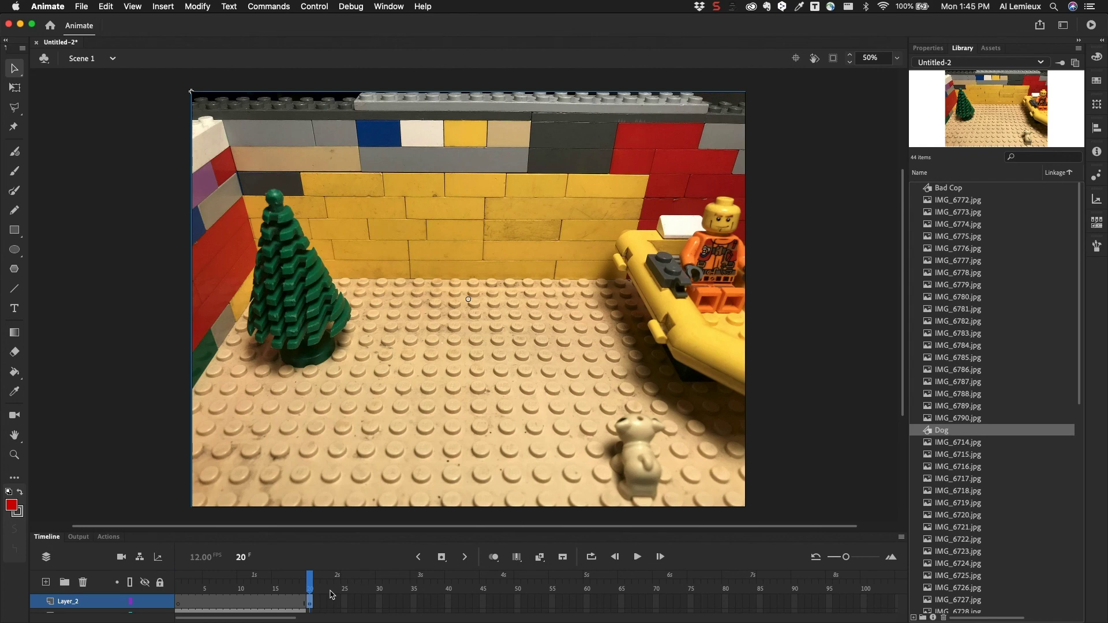
pyautogui.click(449, 603)
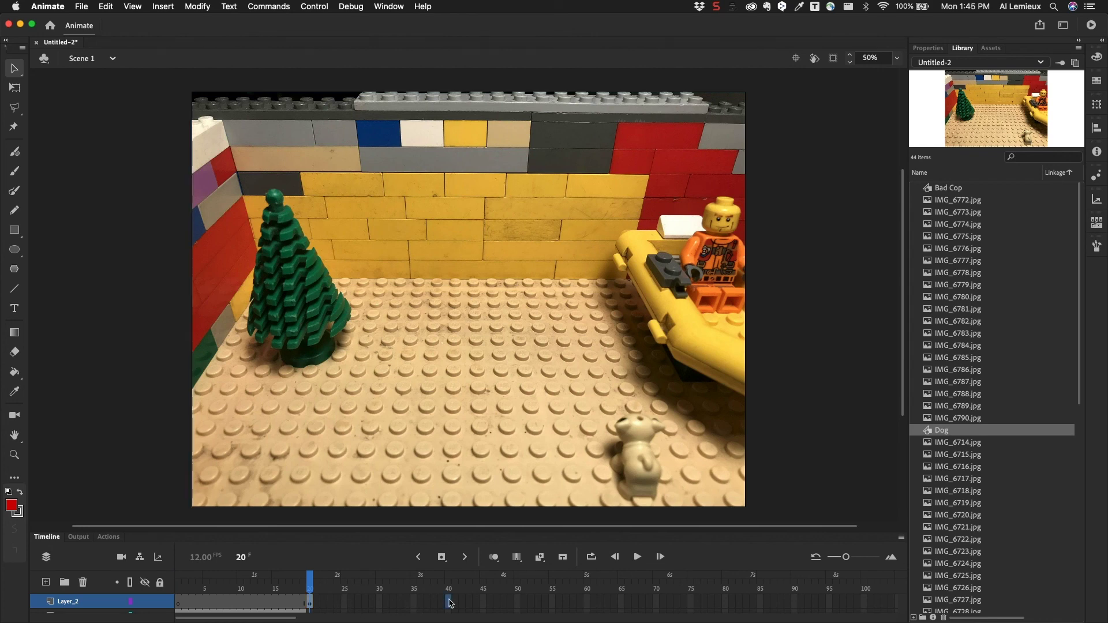
pyautogui.press('F6')
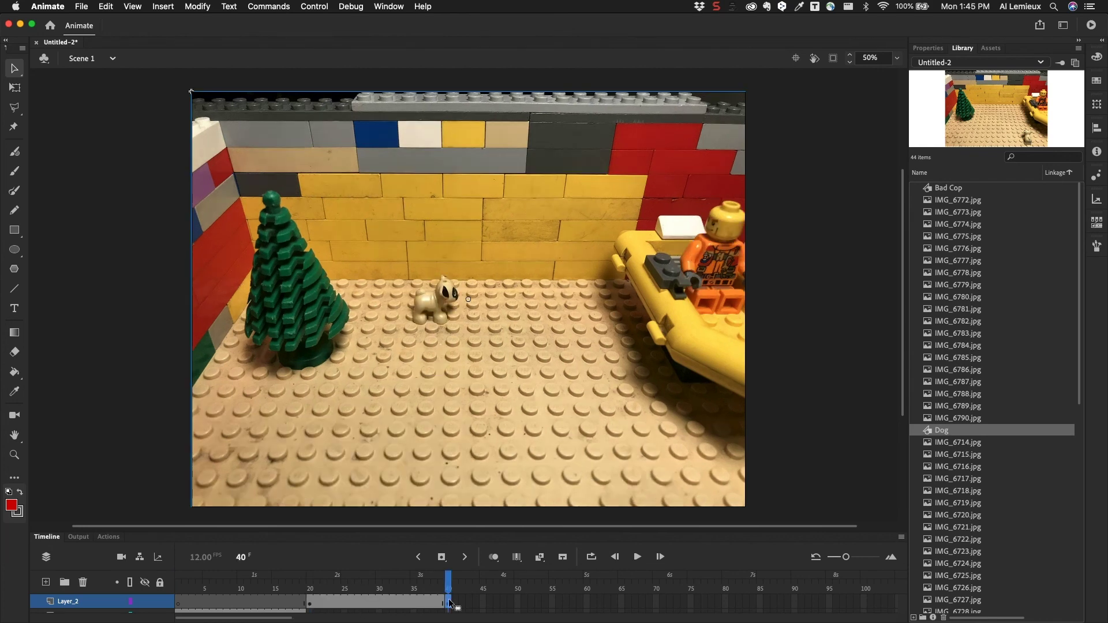
pyautogui.press('super+z')
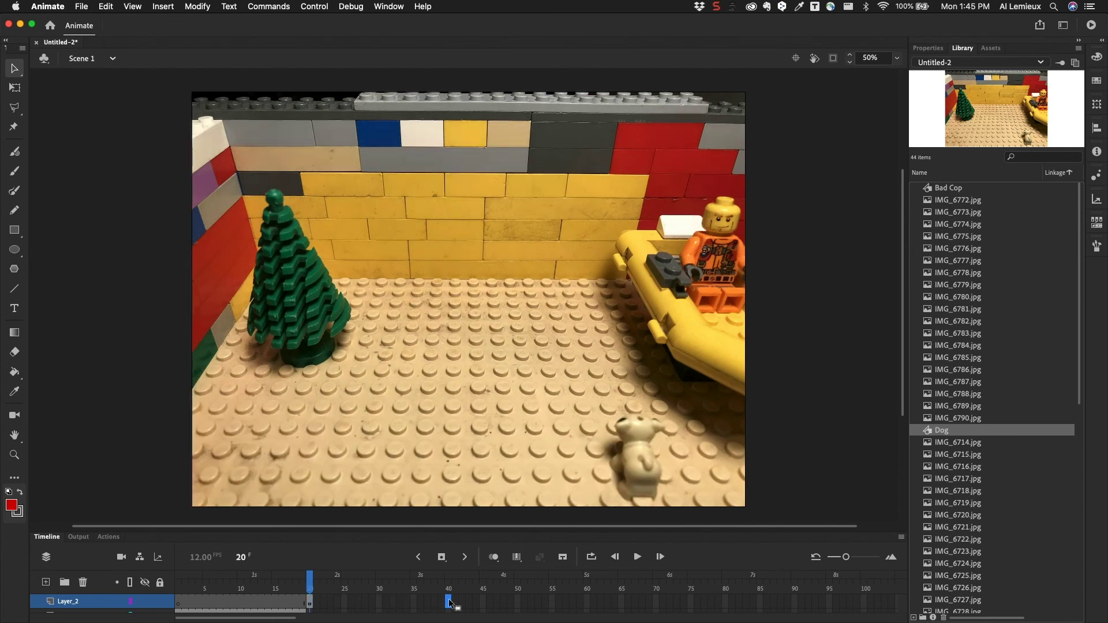
pyautogui.press('F6')
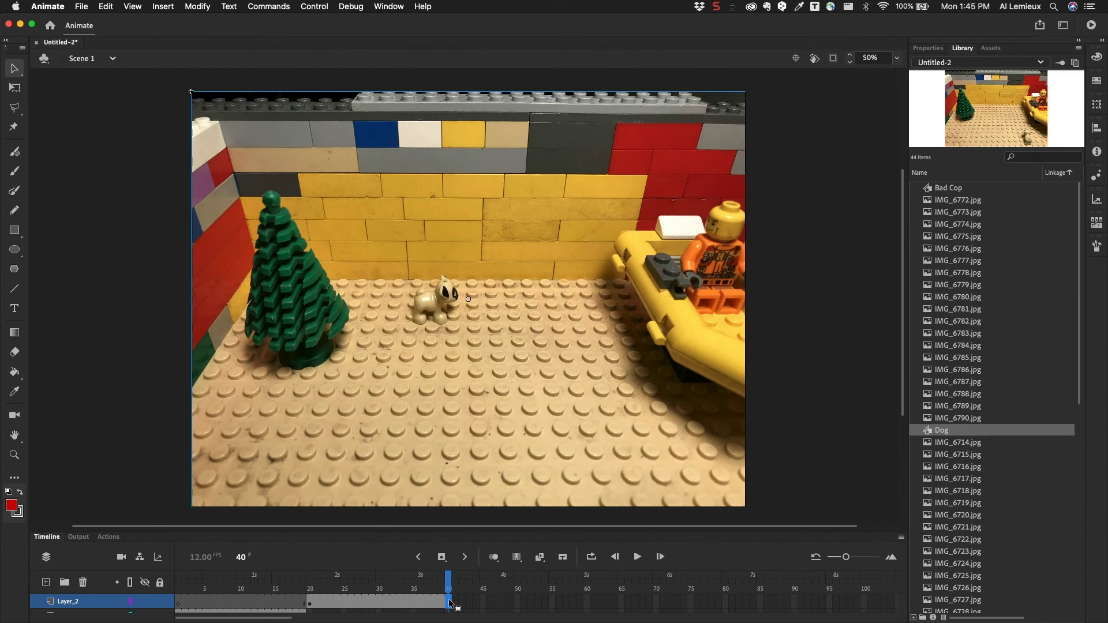
pyautogui.moveTo(211, 588); pyautogui.dragTo(179, 603)
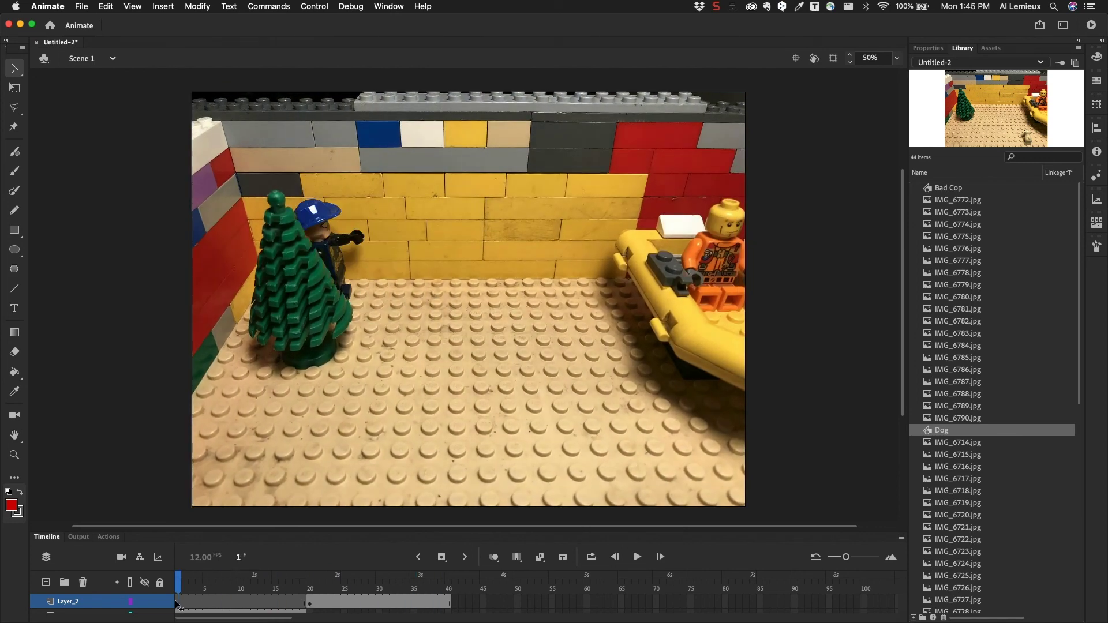
pyautogui.moveTo(188, 532); pyautogui.dragTo(190, 450)
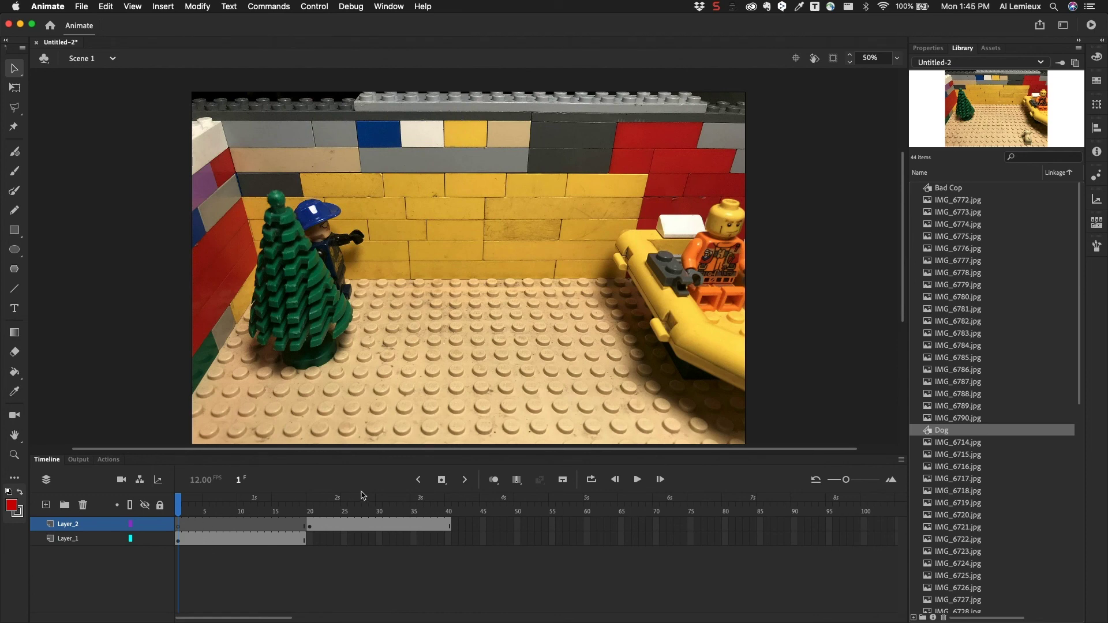